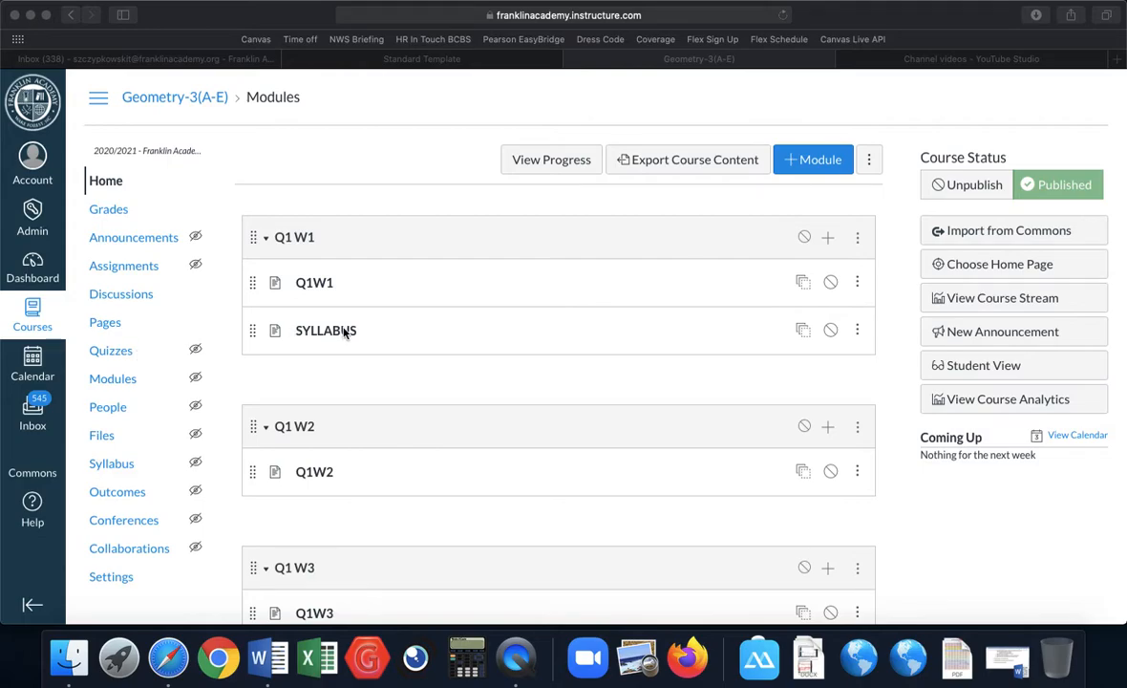
Start a new assignment named "Notes for Monday" in the Assignments group of the Geometry-3(A-E) course
{"action": "left_click", "coordinate": [127, 269]}
{"action": "left_click", "coordinate": [127, 270]}
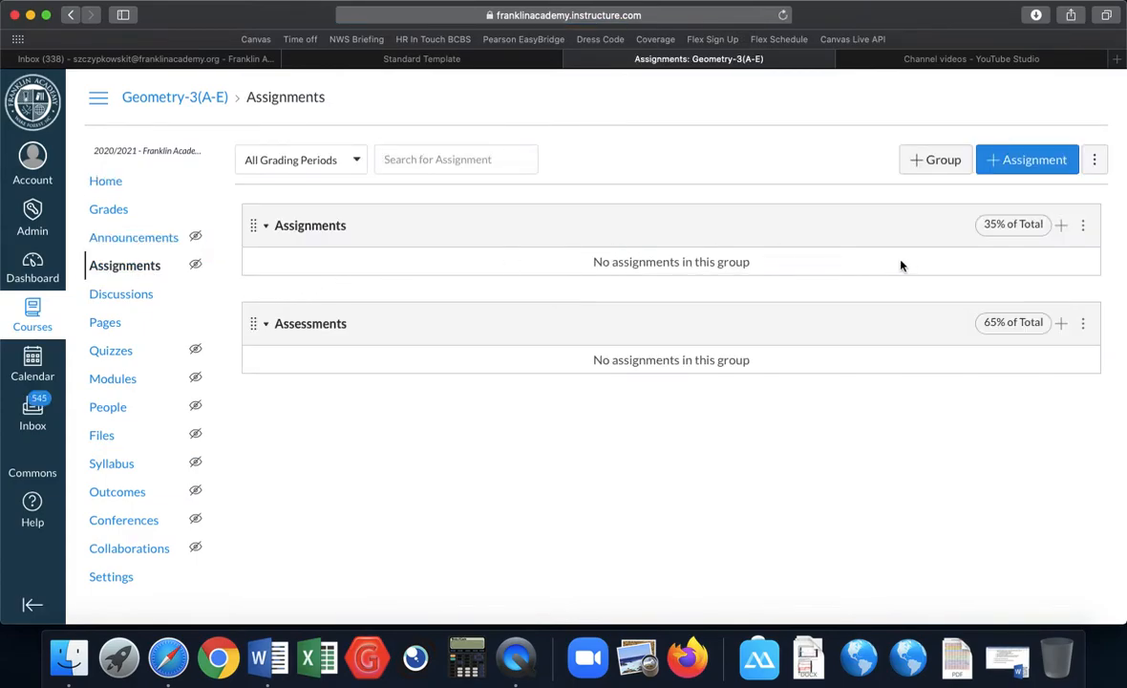
{"action": "left_click", "coordinate": [1062, 225]}
{"action": "left_click", "coordinate": [626, 327]}
{"action": "type", "text": "Not"}
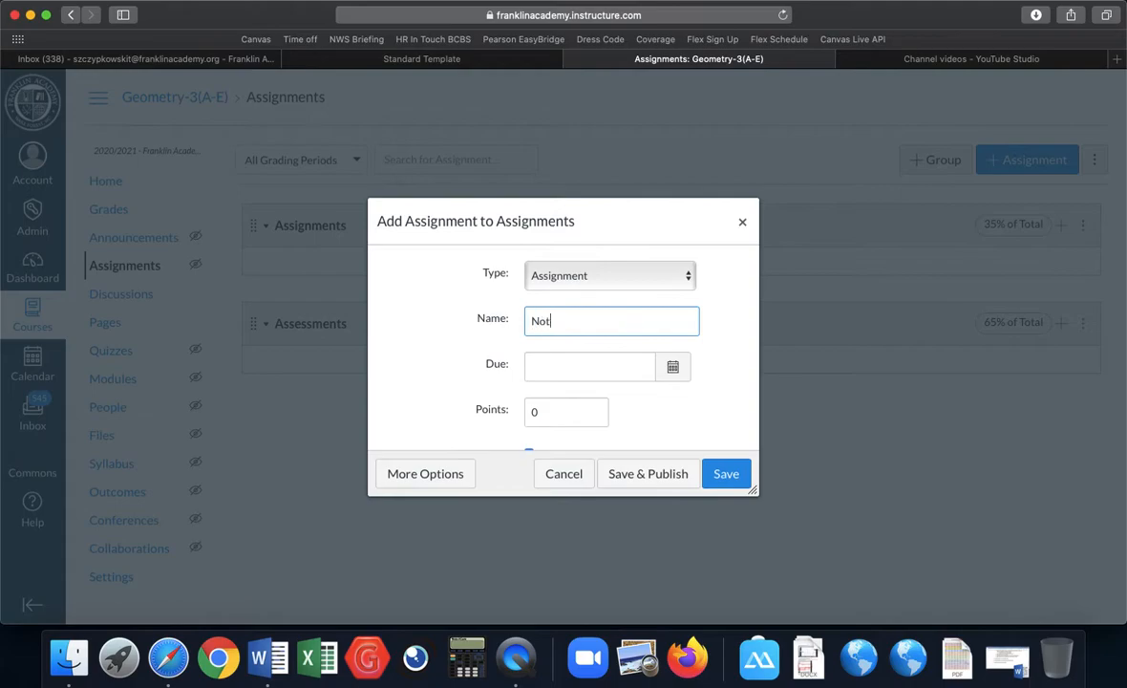
{"action": "type", "text": "es for Monday"}
Leave the quick form's due date empty and open the full editing page for the new assignment
{"action": "left_click", "coordinate": [674, 366]}
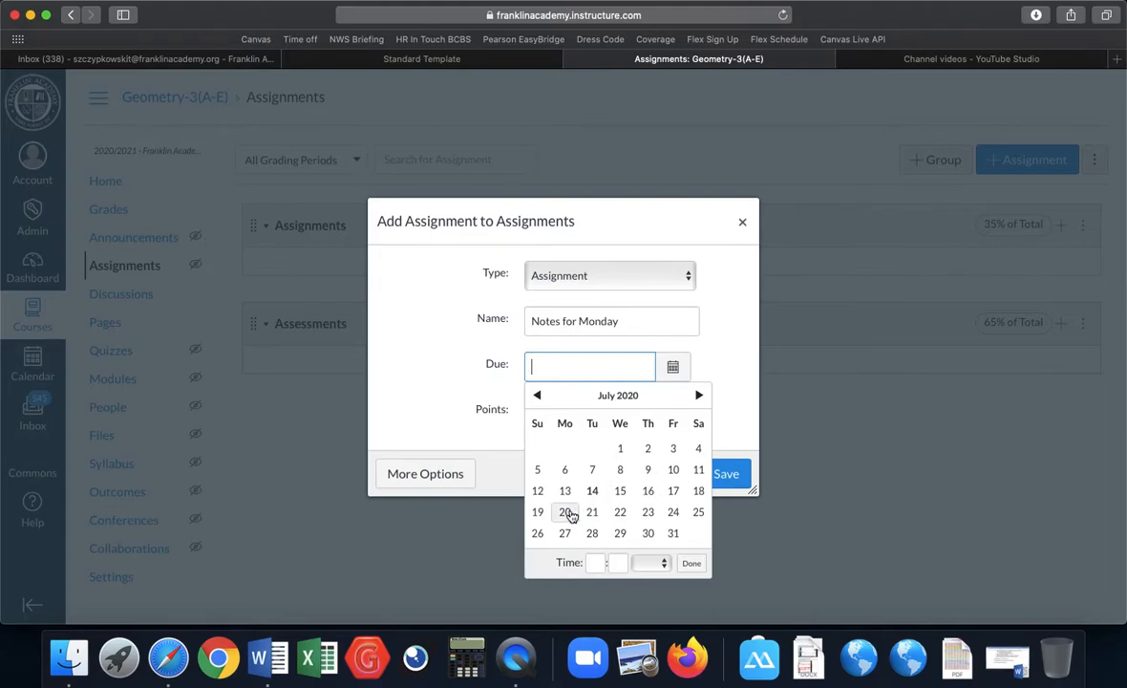
{"action": "left_click", "coordinate": [724, 402]}
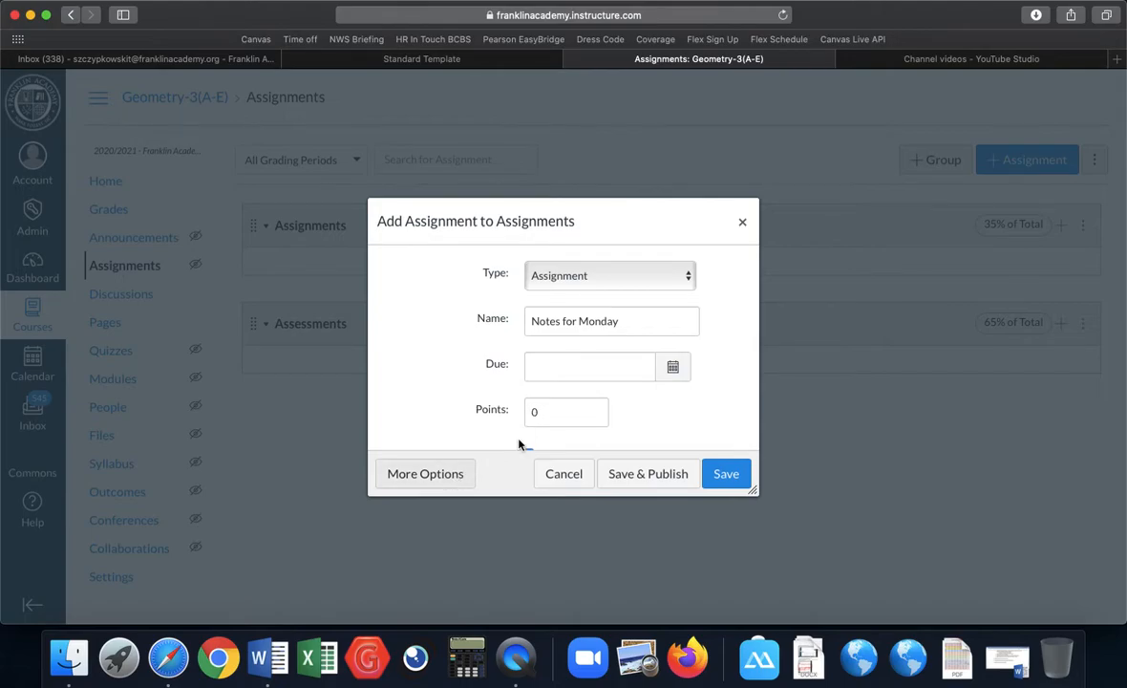
{"action": "scroll", "coordinate": [640, 420], "scroll_direction": "down", "scroll_amount": 1}
{"action": "left_click", "coordinate": [445, 475]}
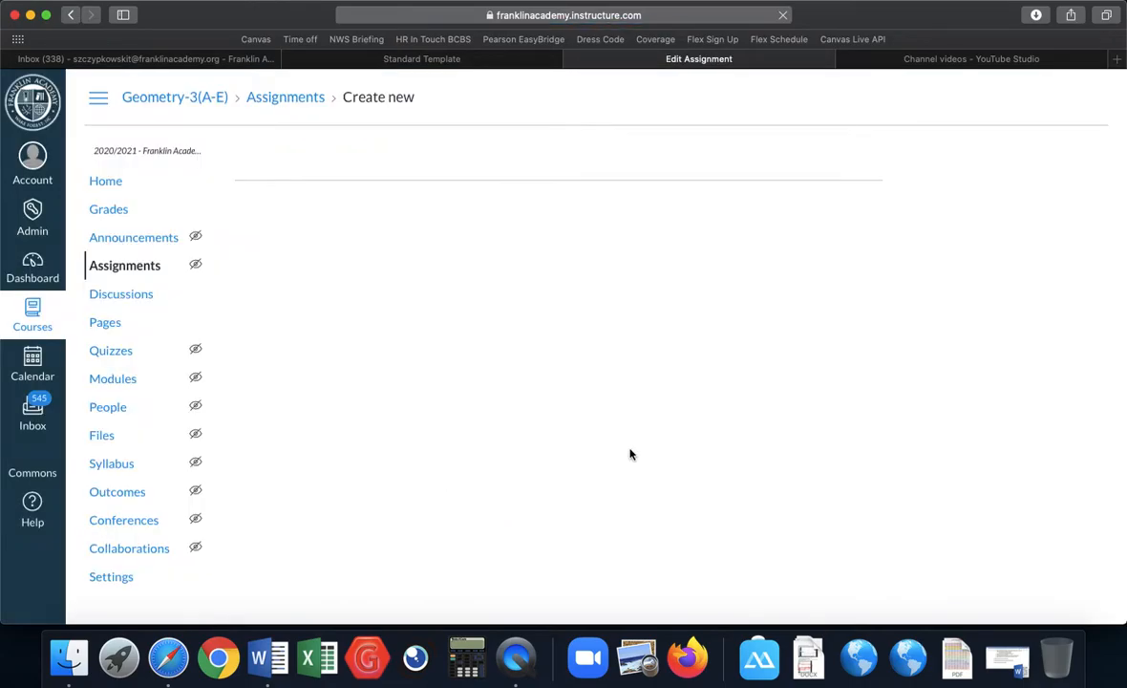
{"action": "left_click", "coordinate": [652, 429]}
Set the assignment's submission type to Online and allow File Uploads as the entry option
{"action": "scroll", "coordinate": [652, 437], "scroll_direction": "down", "scroll_amount": 5}
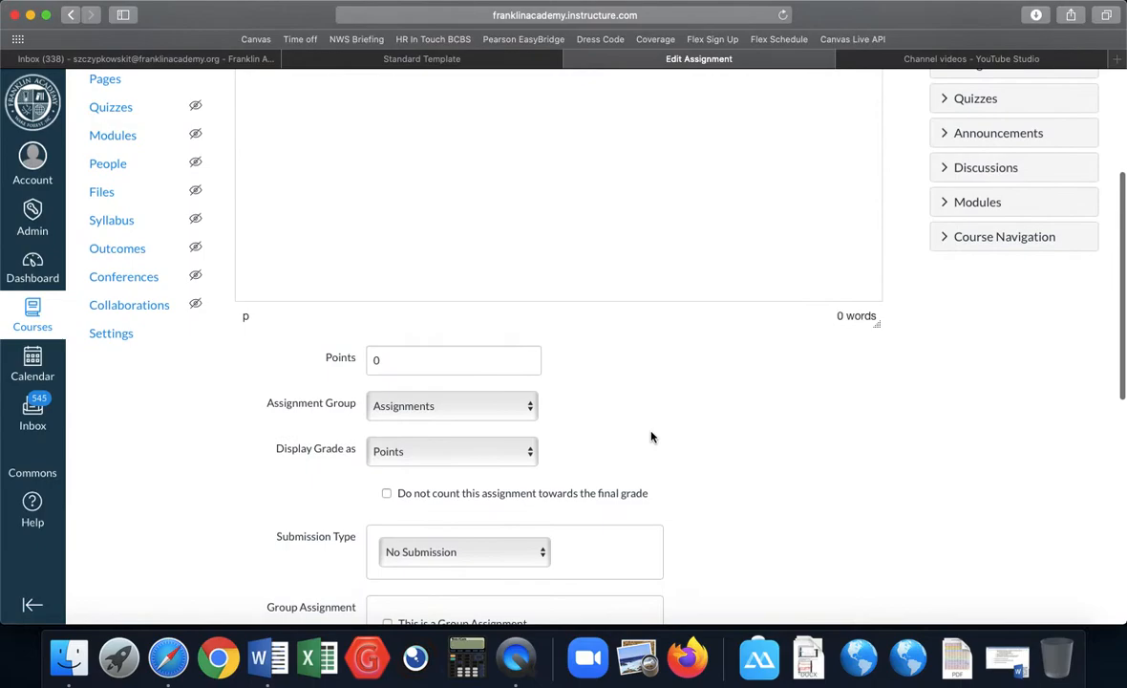
{"action": "scroll", "coordinate": [651, 437], "scroll_direction": "down", "scroll_amount": 1}
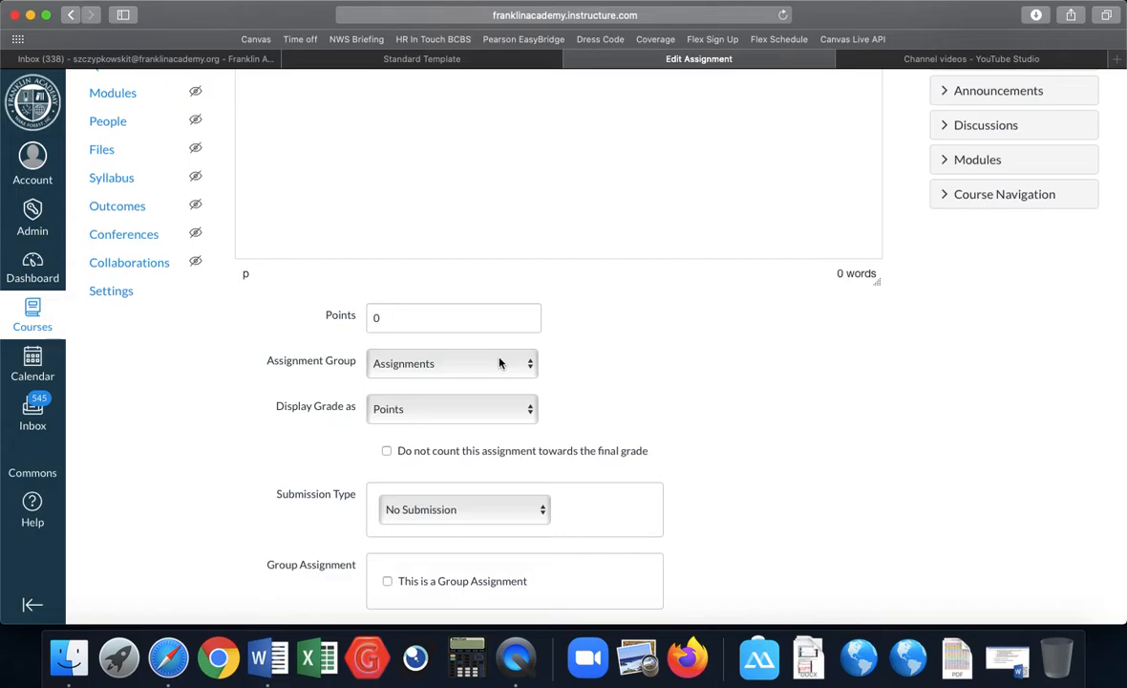
{"action": "scroll", "coordinate": [526, 408], "scroll_direction": "down", "scroll_amount": 3}
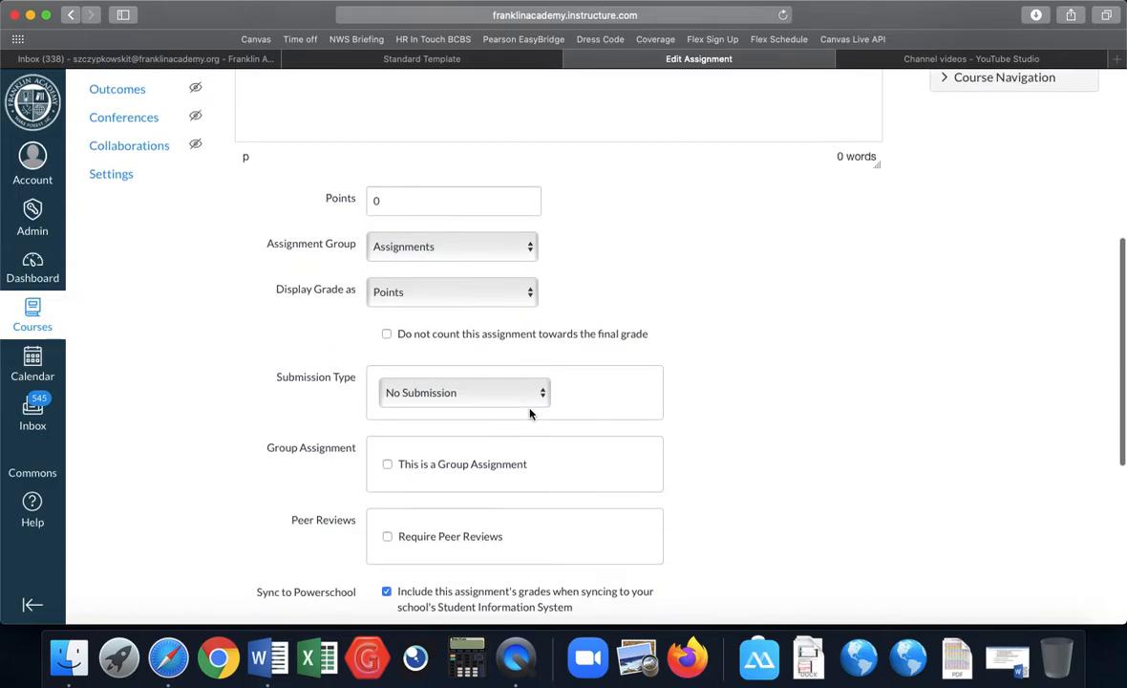
{"action": "left_click", "coordinate": [544, 395]}
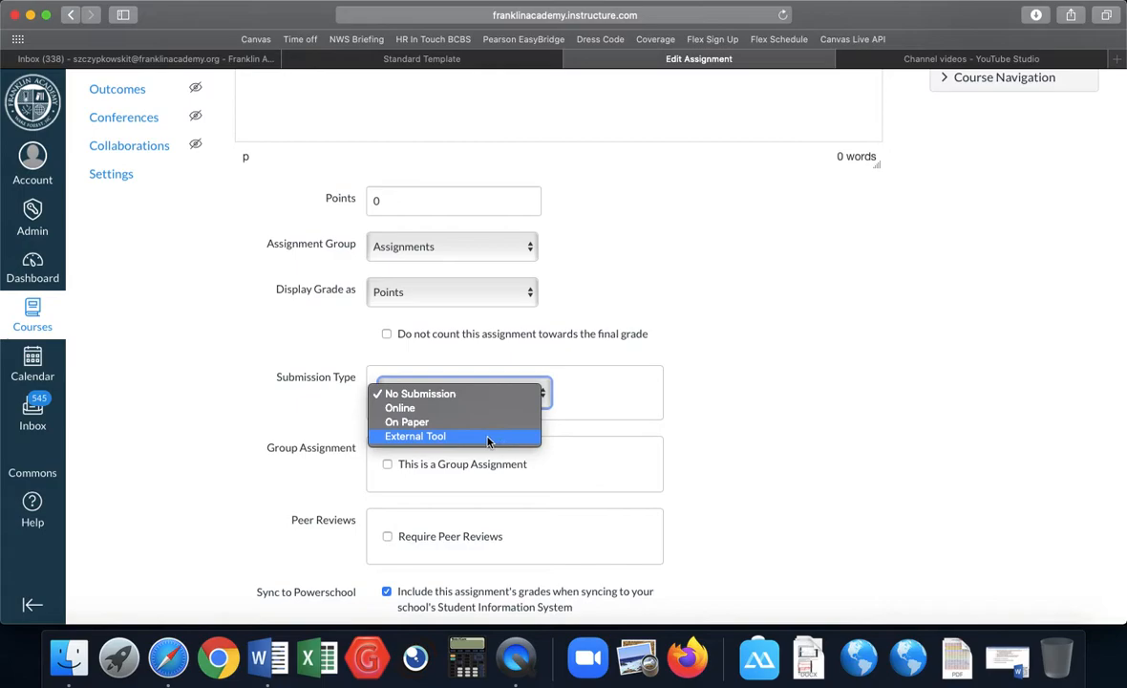
{"action": "left_click", "coordinate": [448, 410]}
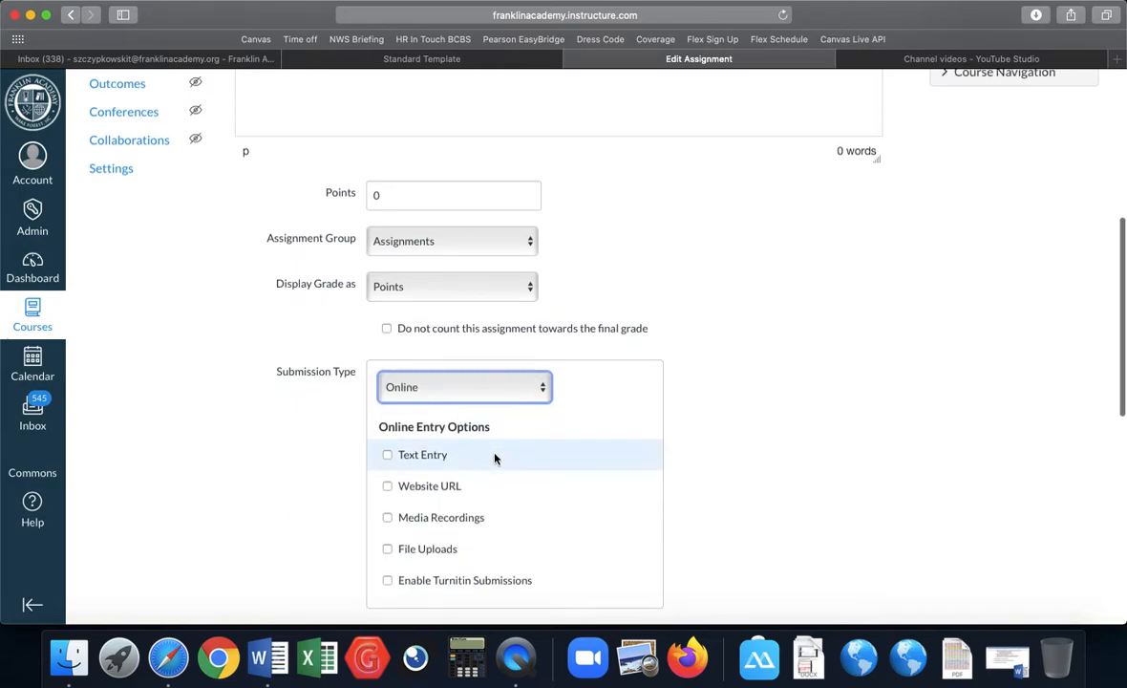
{"action": "scroll", "coordinate": [487, 459], "scroll_direction": "down", "scroll_amount": 3}
{"action": "left_click", "coordinate": [387, 448]}
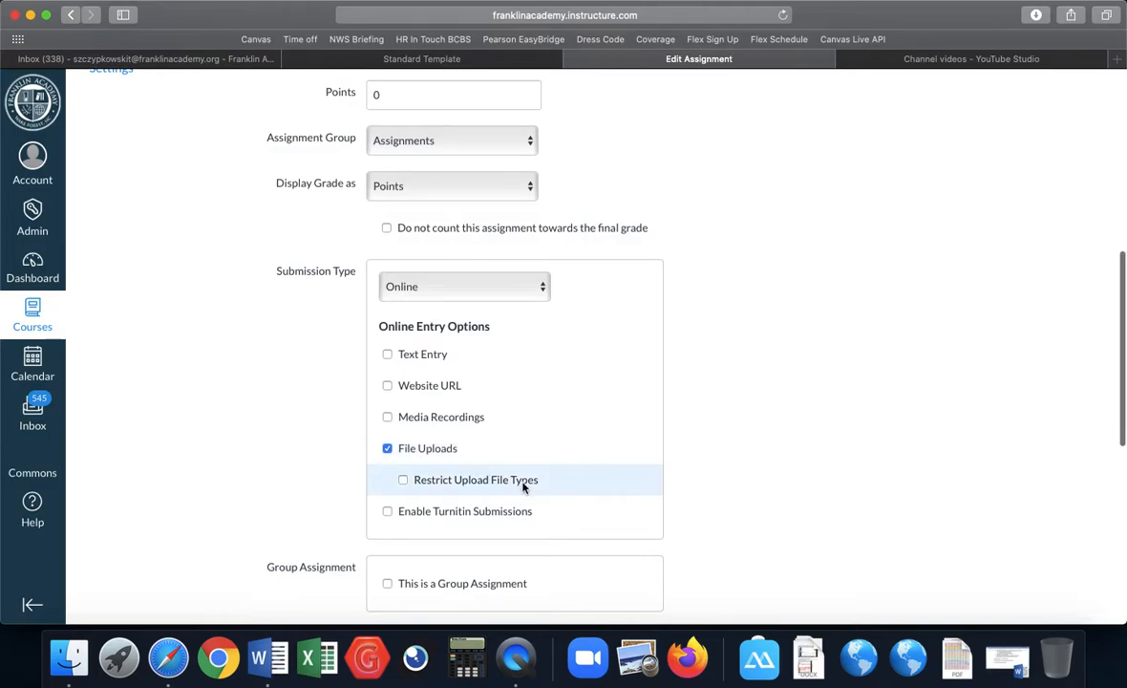
Add a second assign-to entry for the section Geometry-6(A-E) with a due date of July 21, 2020
{"action": "scroll", "coordinate": [522, 486], "scroll_direction": "down", "scroll_amount": 6}
{"action": "scroll", "coordinate": [522, 488], "scroll_direction": "down", "scroll_amount": 3}
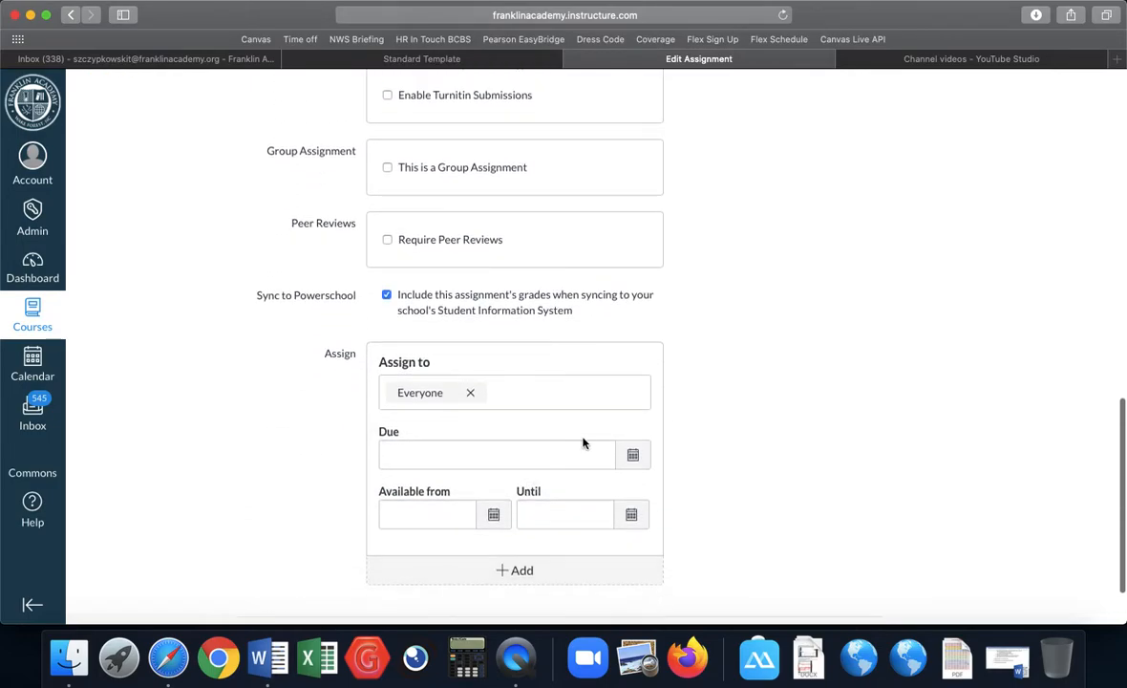
{"action": "left_click", "coordinate": [553, 401]}
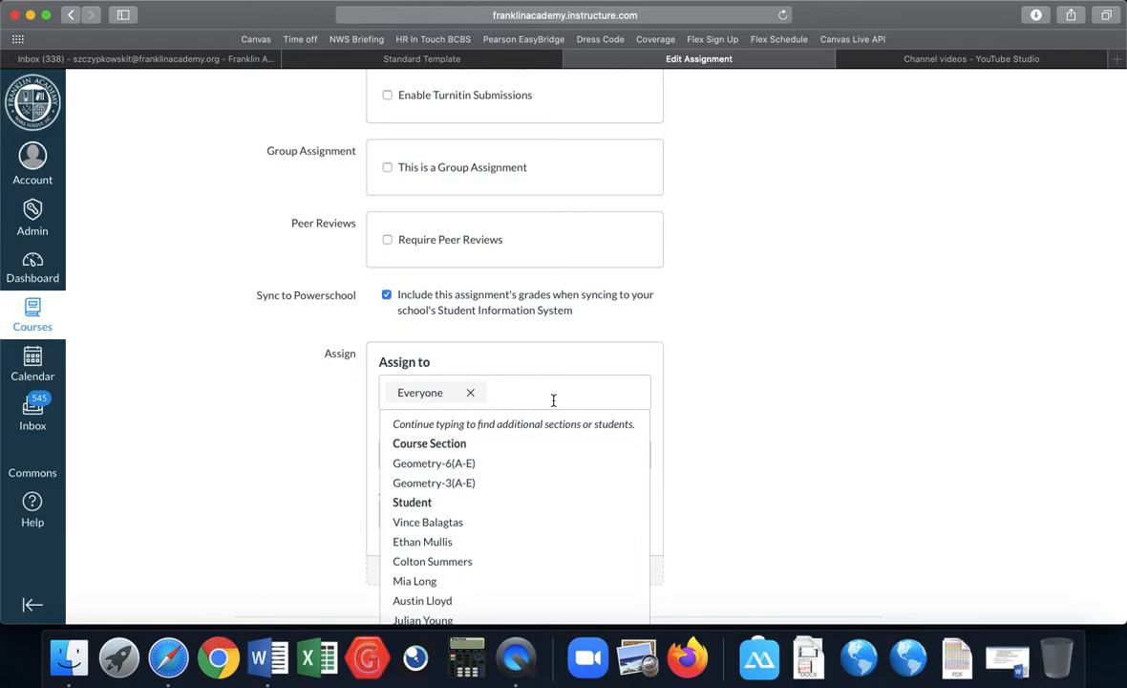
{"action": "left_click", "coordinate": [725, 402]}
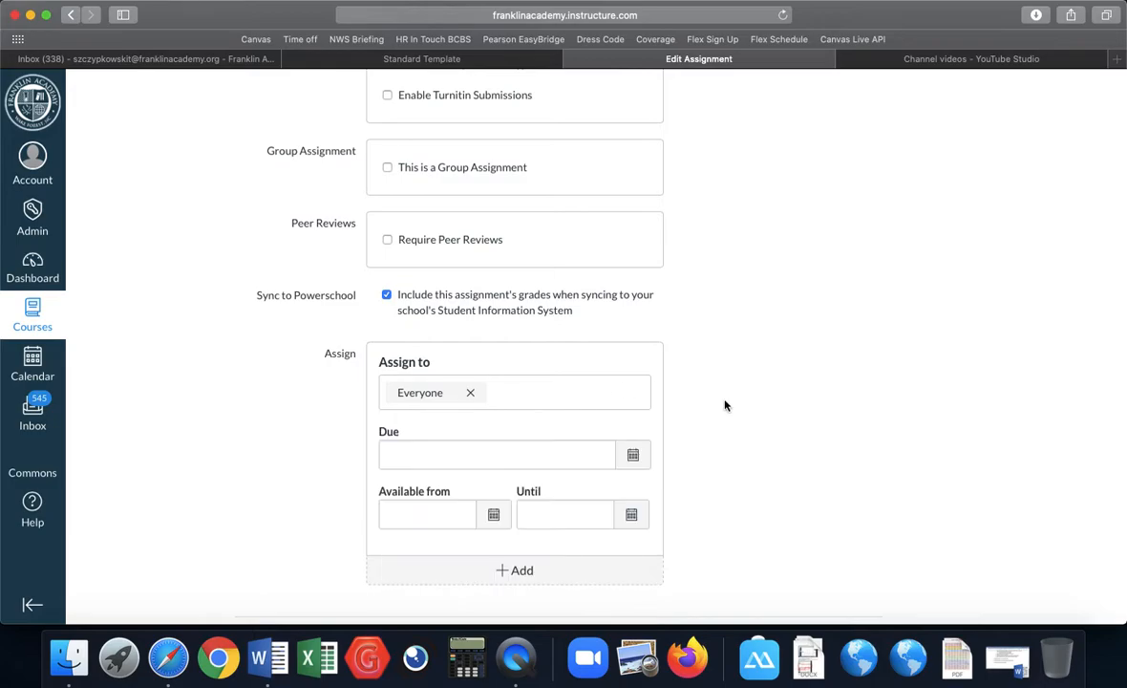
{"action": "left_click", "coordinate": [521, 571]}
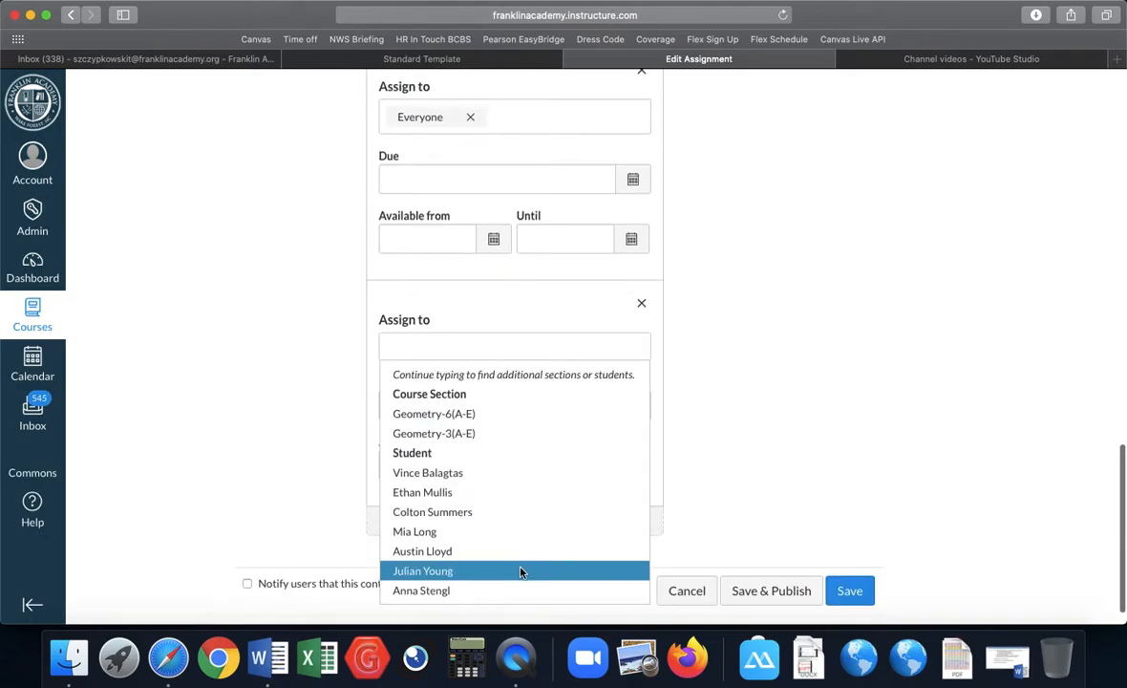
{"action": "left_click", "coordinate": [481, 420]}
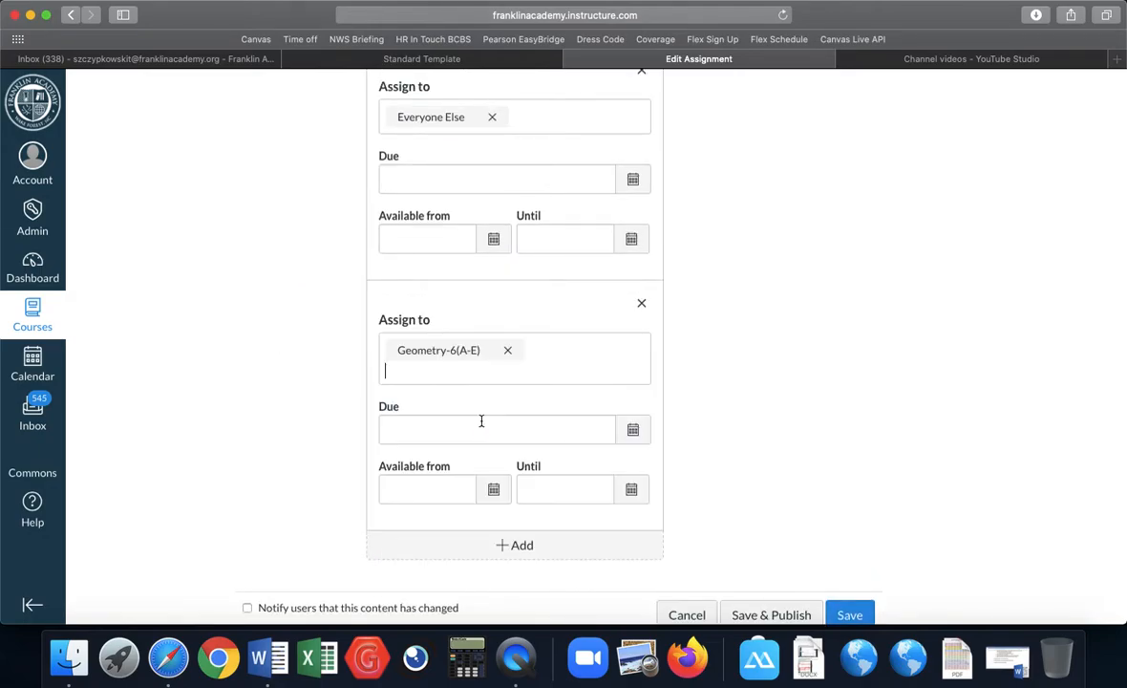
{"action": "left_click", "coordinate": [704, 443]}
{"action": "left_click", "coordinate": [632, 430]}
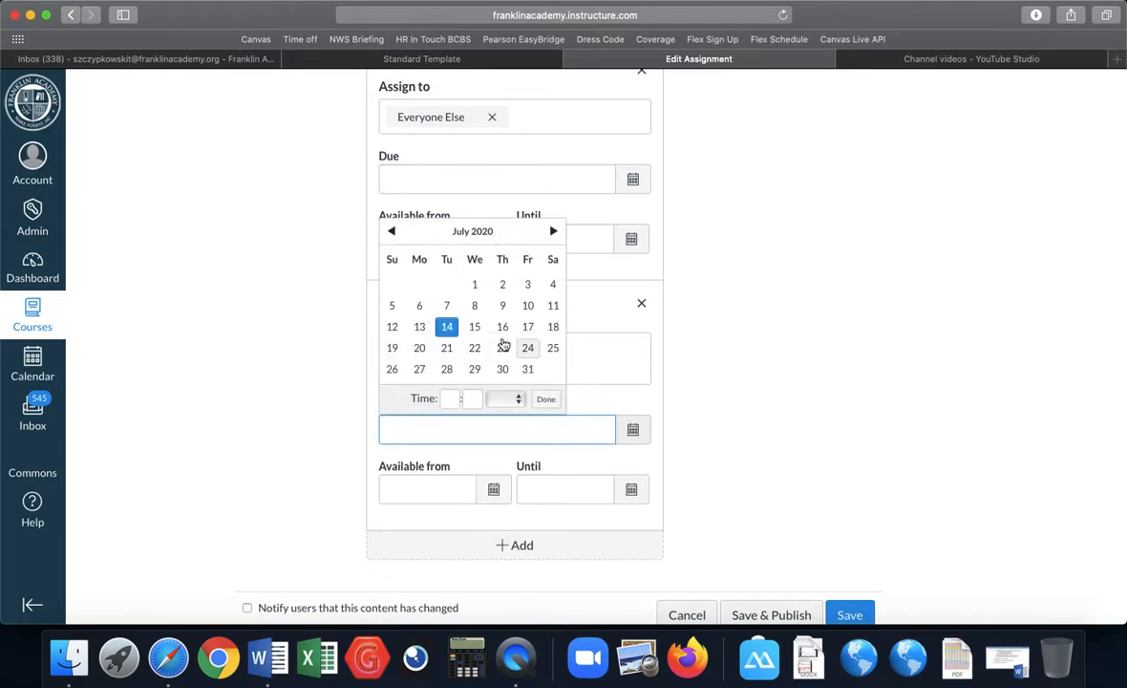
{"action": "left_click", "coordinate": [448, 349]}
{"action": "left_click", "coordinate": [549, 398]}
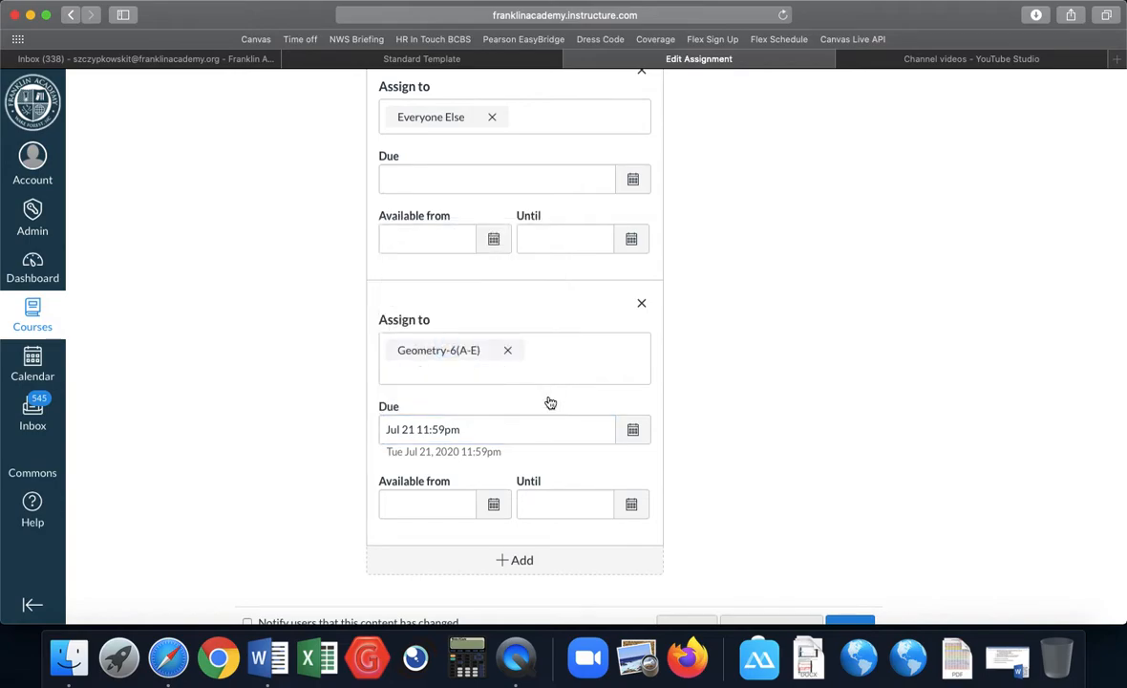
Replace Everyone Else in the first assign-to entry with Geometry-3(A-E) and set its due date to July 20, 2020
{"action": "scroll", "coordinate": [563, 343], "scroll_direction": "up", "scroll_amount": 3}
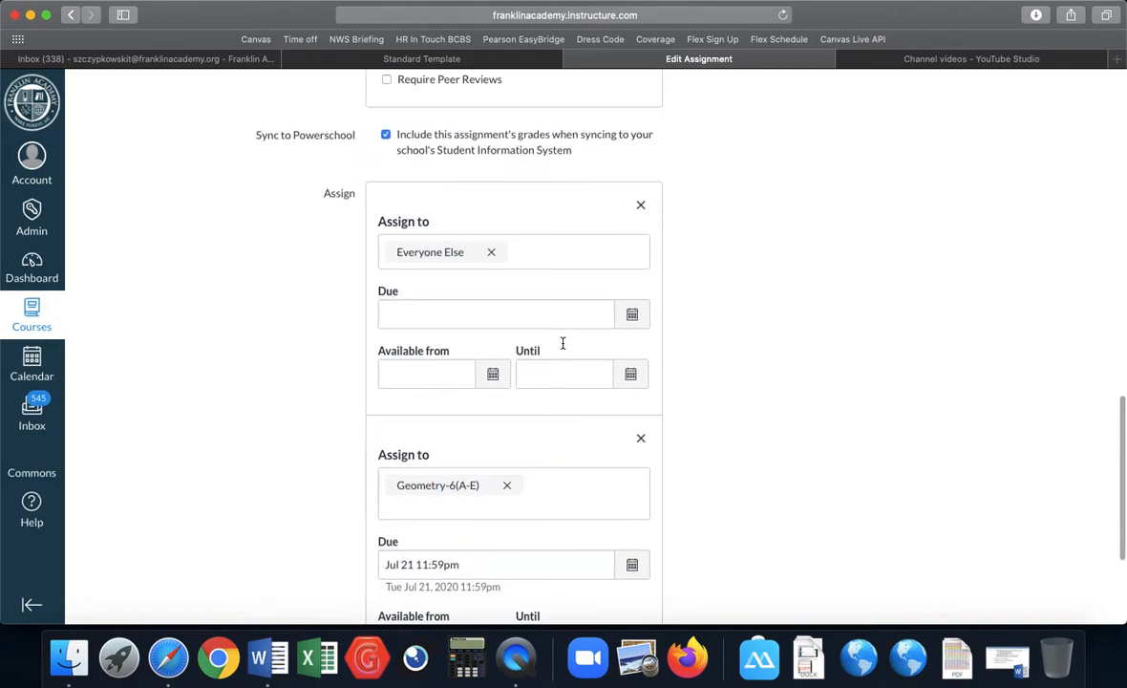
{"action": "left_click", "coordinate": [496, 252]}
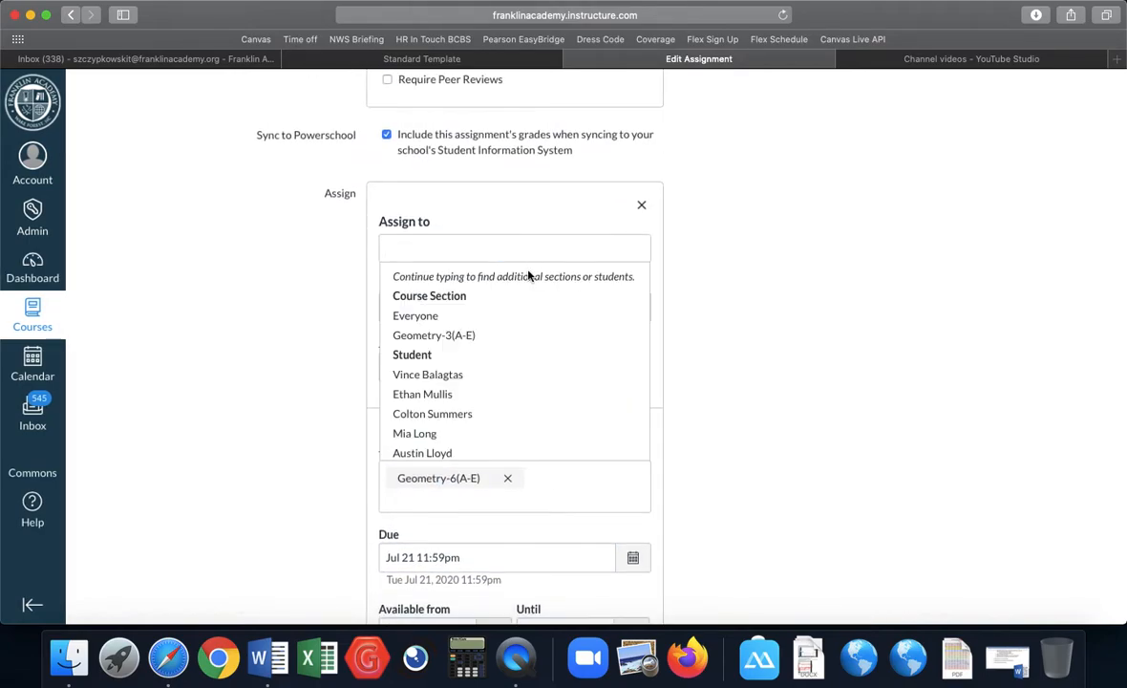
{"action": "left_click", "coordinate": [465, 335]}
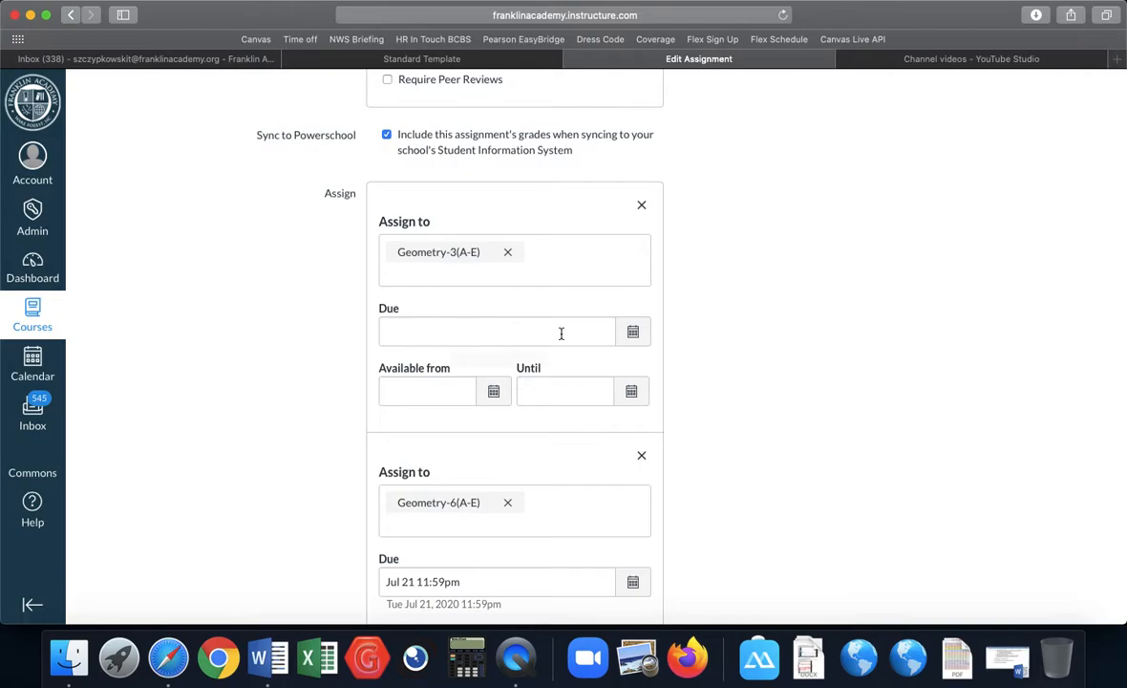
{"action": "left_click", "coordinate": [635, 332]}
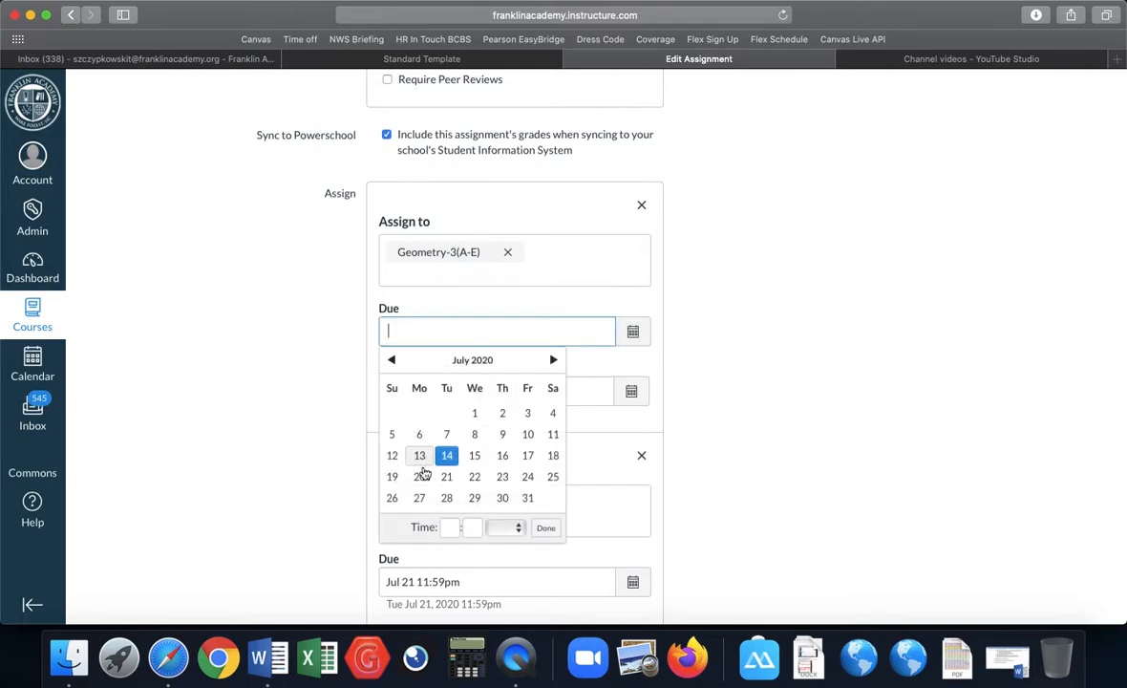
{"action": "left_click", "coordinate": [420, 477]}
{"action": "left_click", "coordinate": [739, 468]}
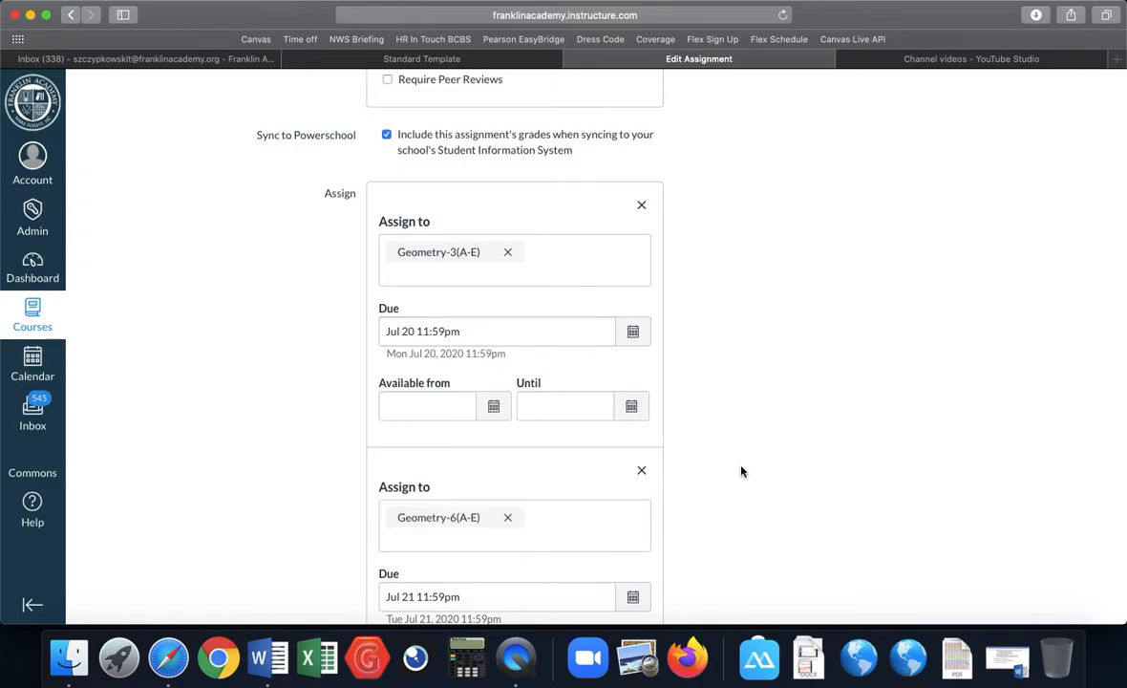
Write the description on two lines: "Watch the video tutorial and take notes." and "Submit a picture of your notes (or pdf) to this assignment."
{"action": "scroll", "coordinate": [740, 468], "scroll_direction": "down", "scroll_amount": 3}
{"action": "scroll", "coordinate": [740, 468], "scroll_direction": "down", "scroll_amount": 2}
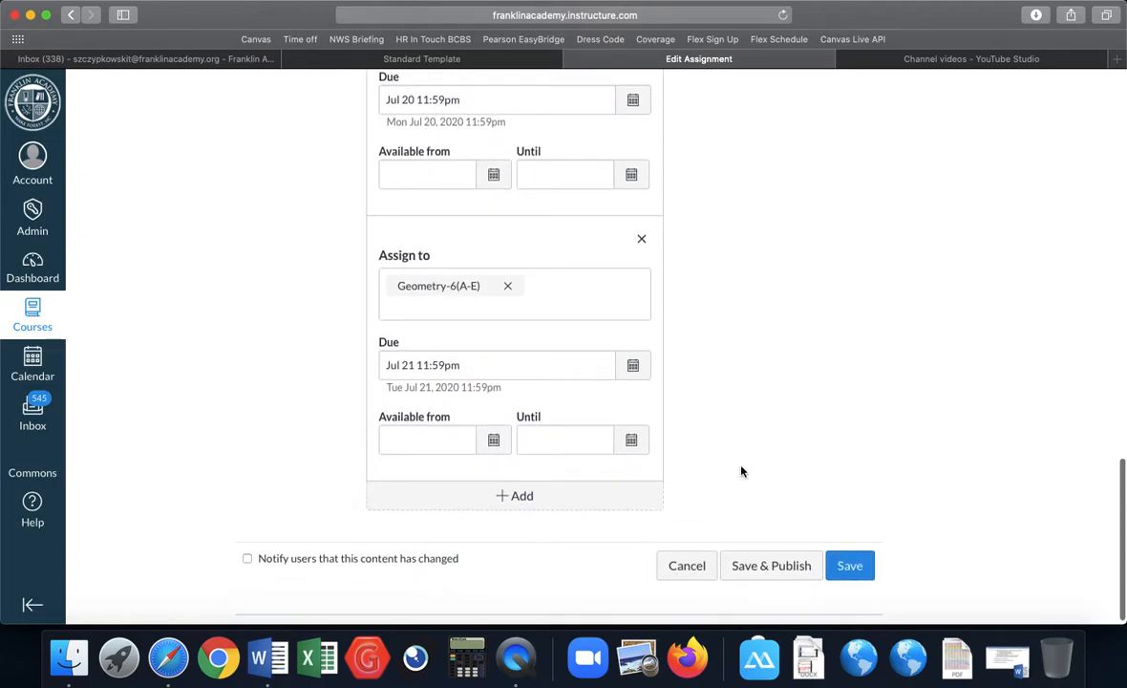
{"action": "scroll", "coordinate": [776, 432], "scroll_direction": "up", "scroll_amount": 15}
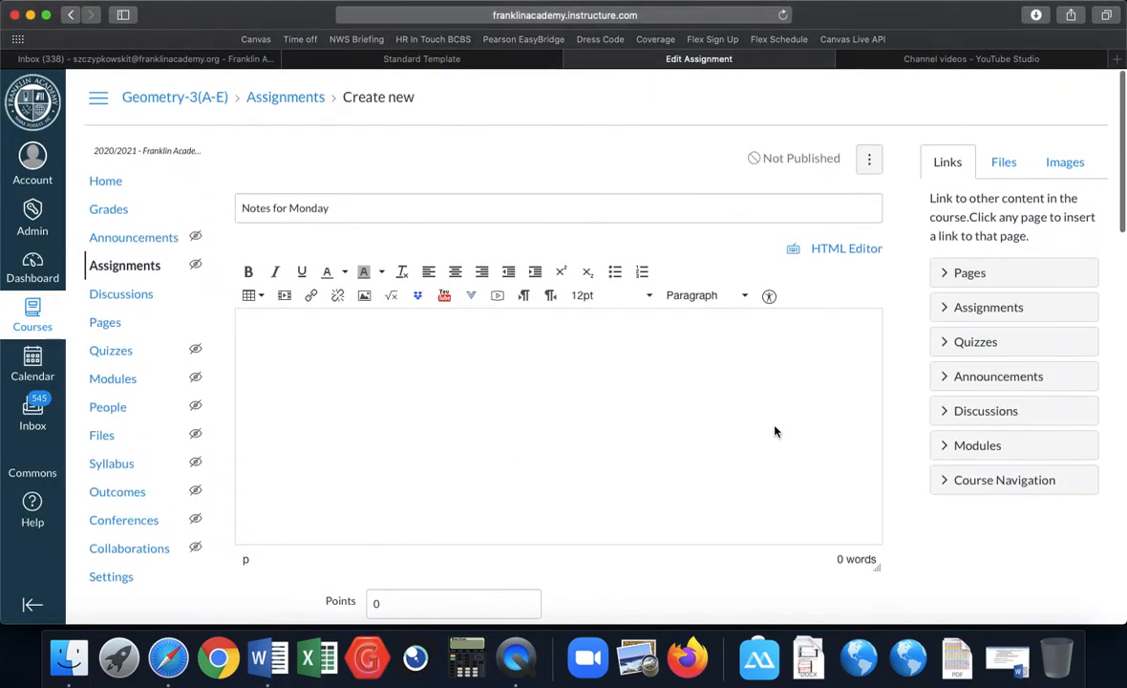
{"action": "type", "text": "W"}
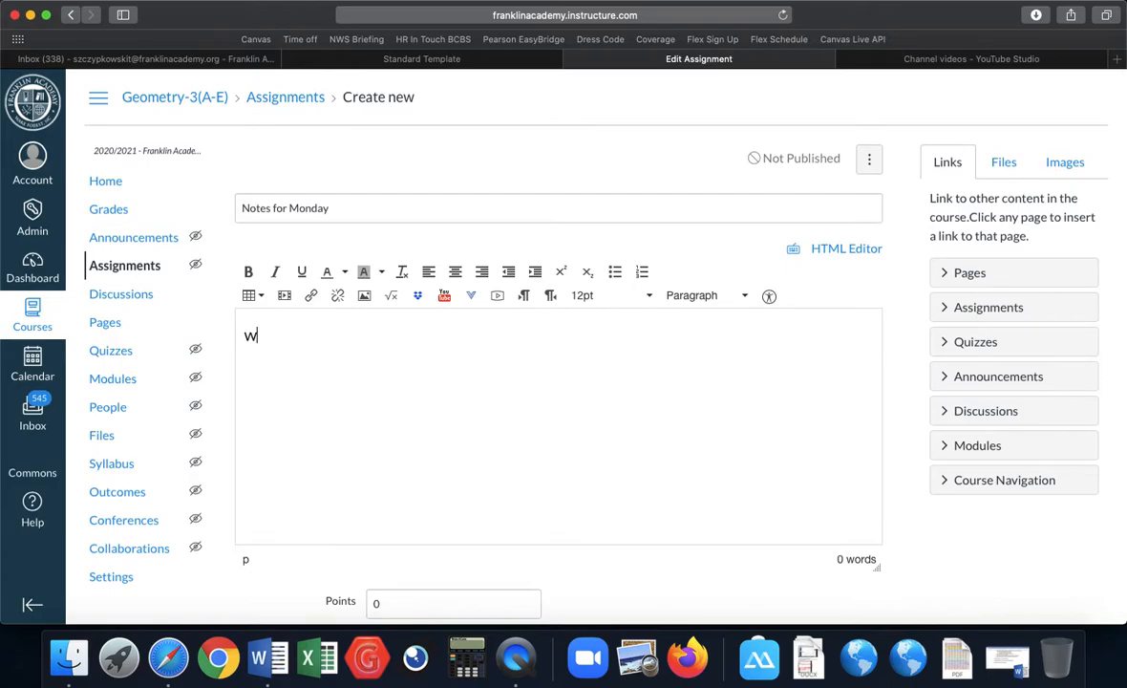
{"action": "type", "text": "atch the video tutorial and take notes. "}
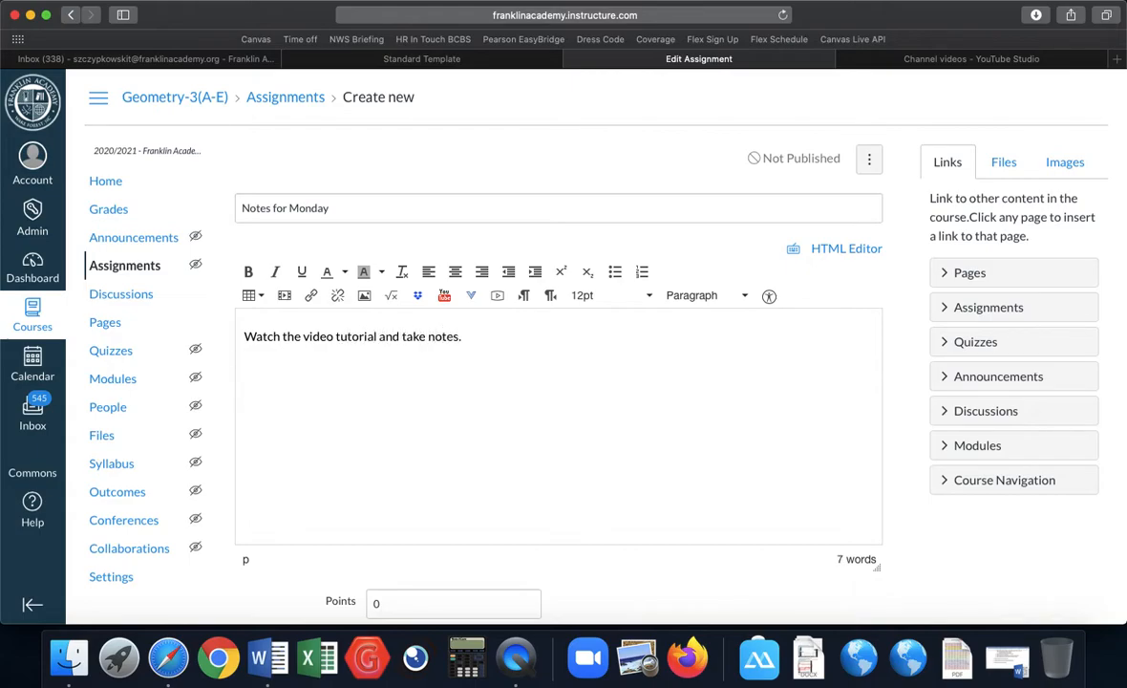
{"action": "type", "text": "Submit a picture of your notes"}
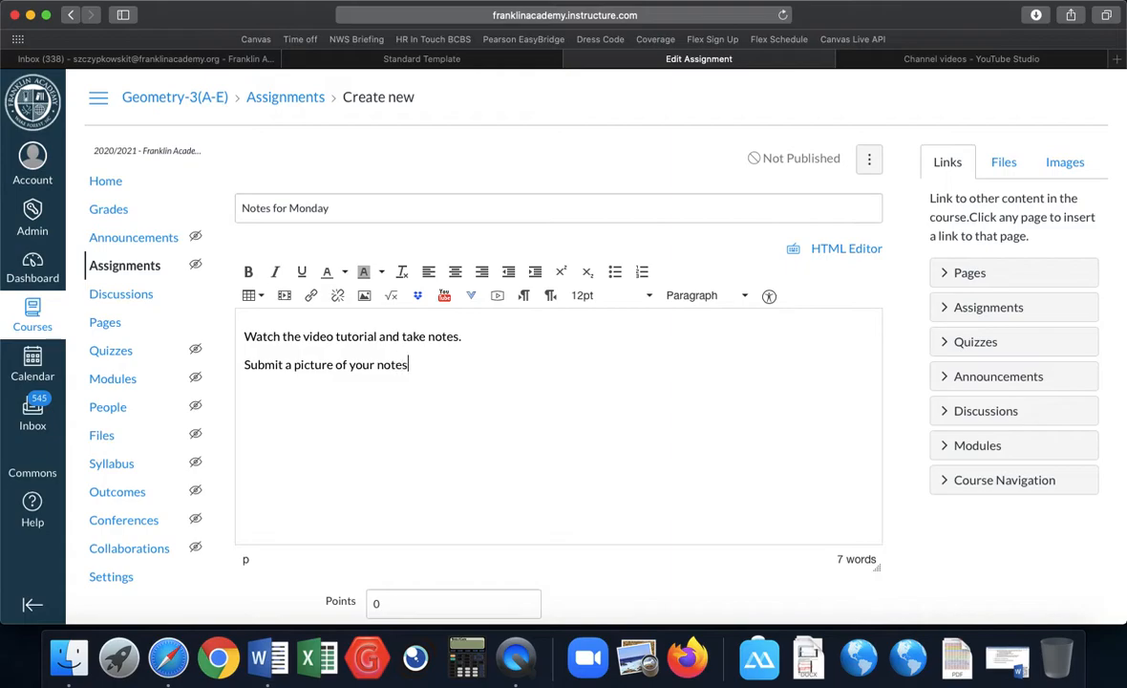
{"action": "type", "text": " (or pdf) to this assignment."}
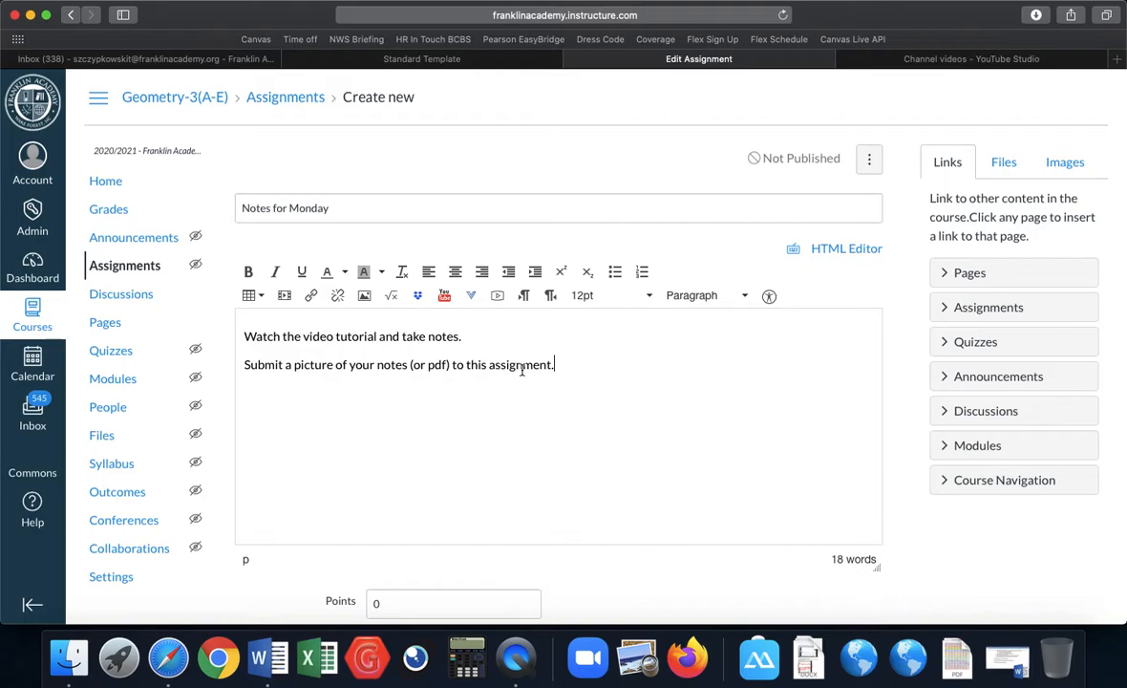
Copy the Student Canvas Tutorial video's link from YouTube Studio and paste it on a new line between the two description sentences
{"action": "left_click", "coordinate": [483, 336]}
{"action": "key", "text": "Return"}
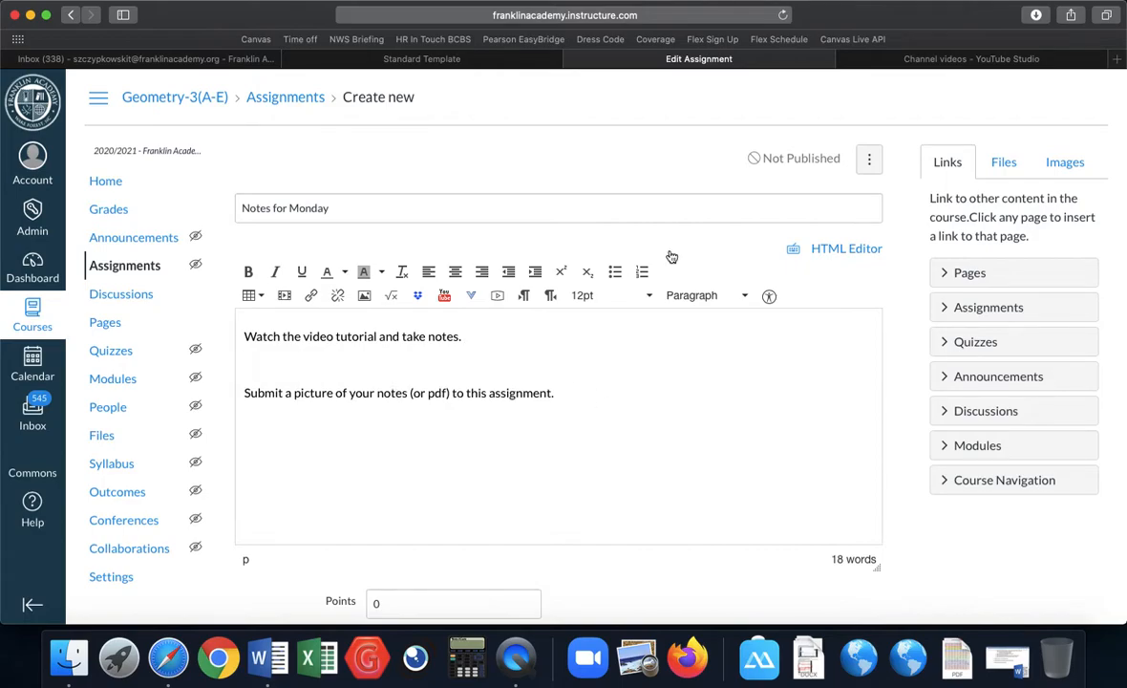
{"action": "left_click", "coordinate": [912, 59]}
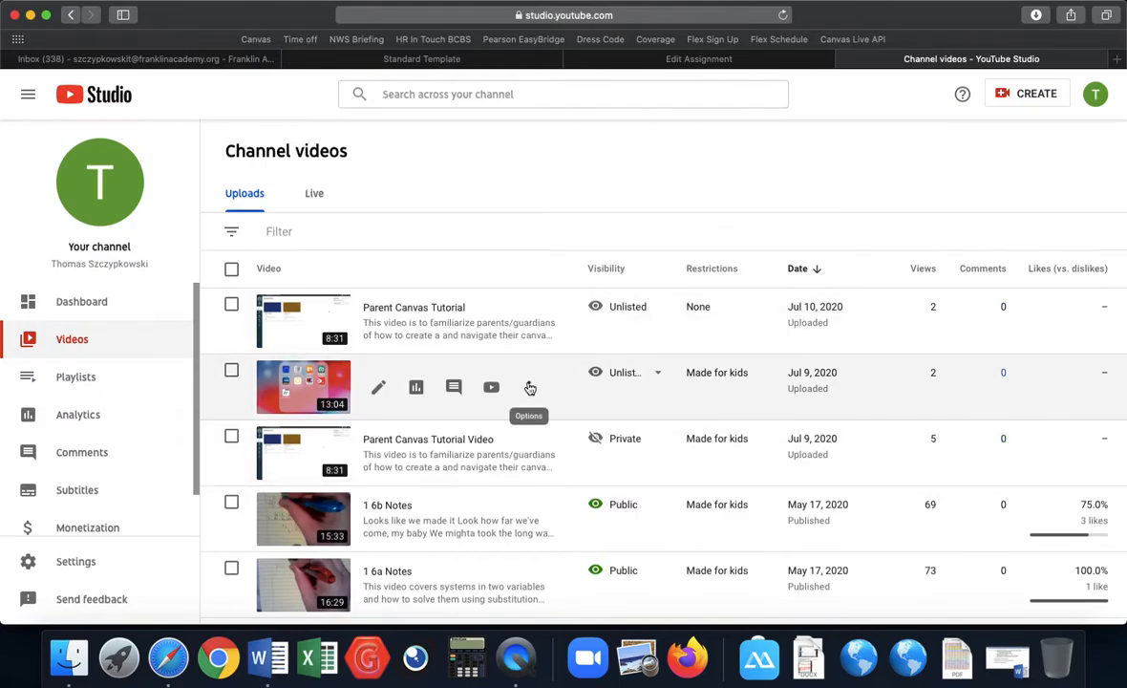
{"action": "left_click", "coordinate": [529, 386]}
{"action": "left_click", "coordinate": [486, 418]}
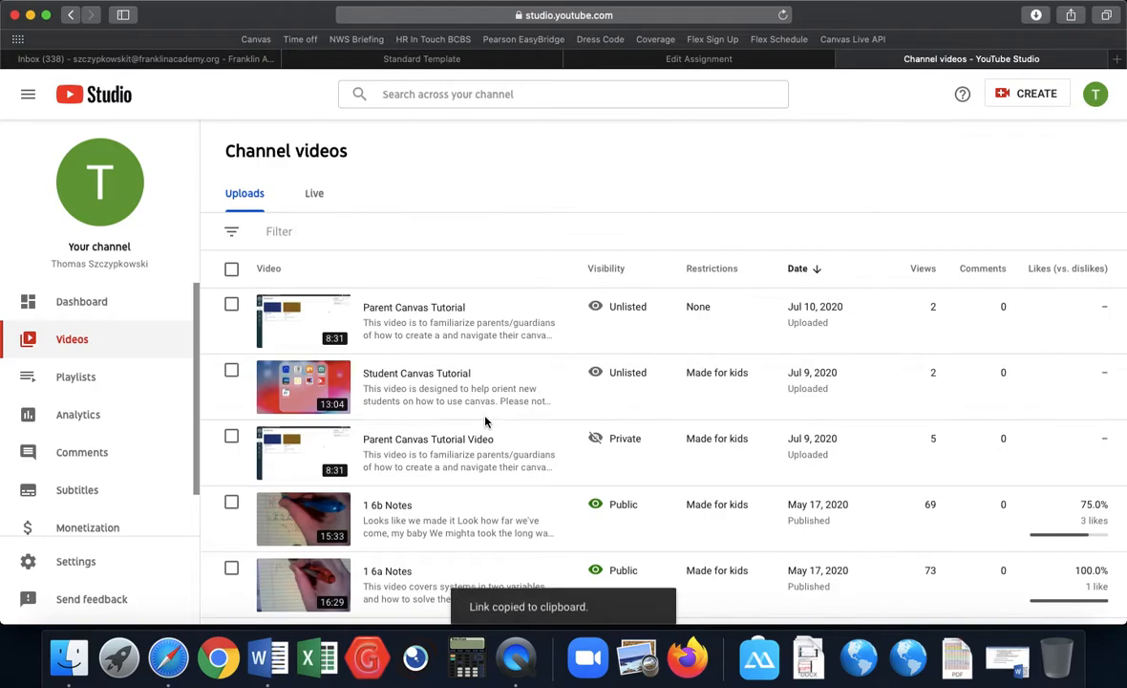
{"action": "left_click", "coordinate": [389, 56]}
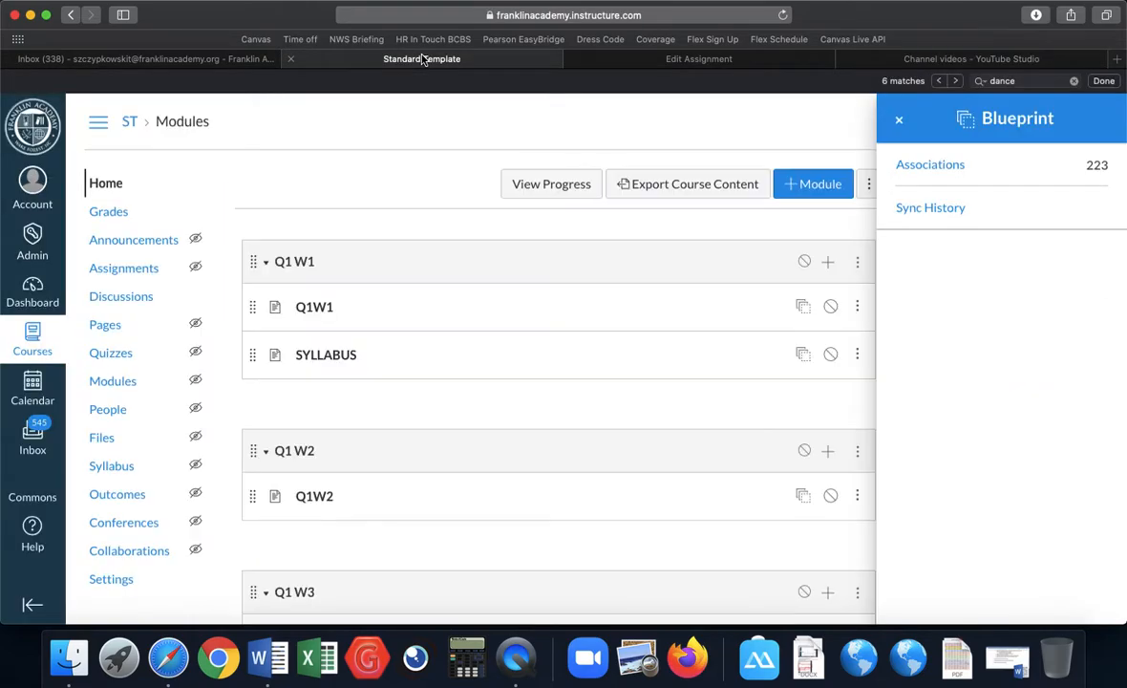
{"action": "left_click", "coordinate": [612, 61]}
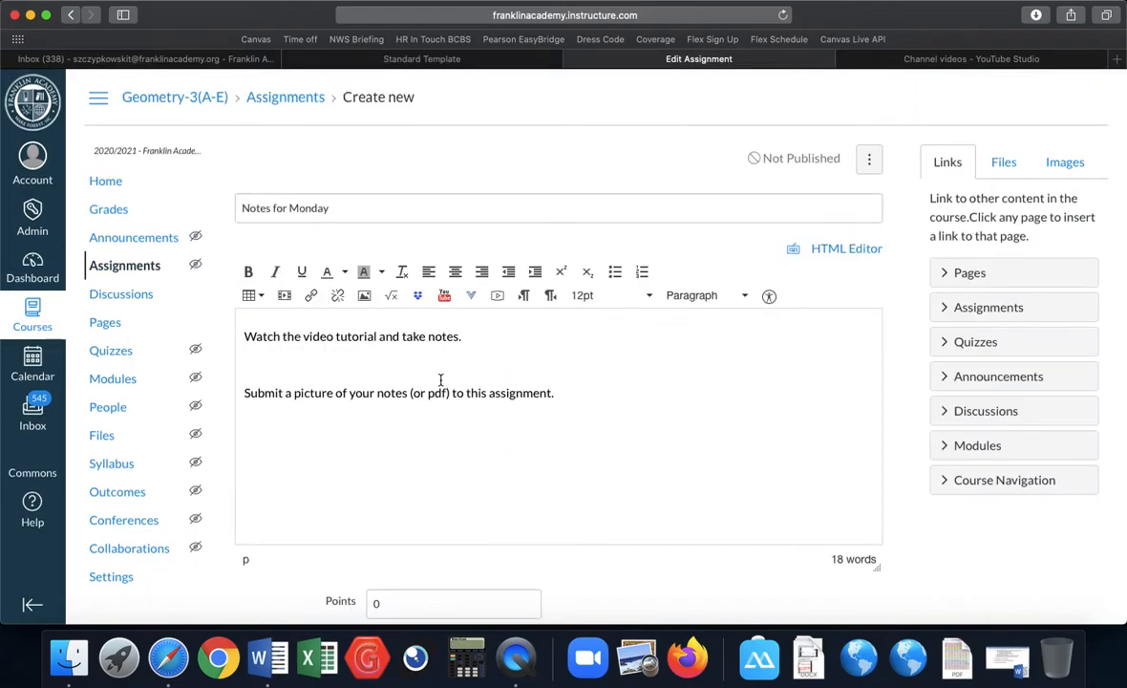
{"action": "key", "text": "super+v"}
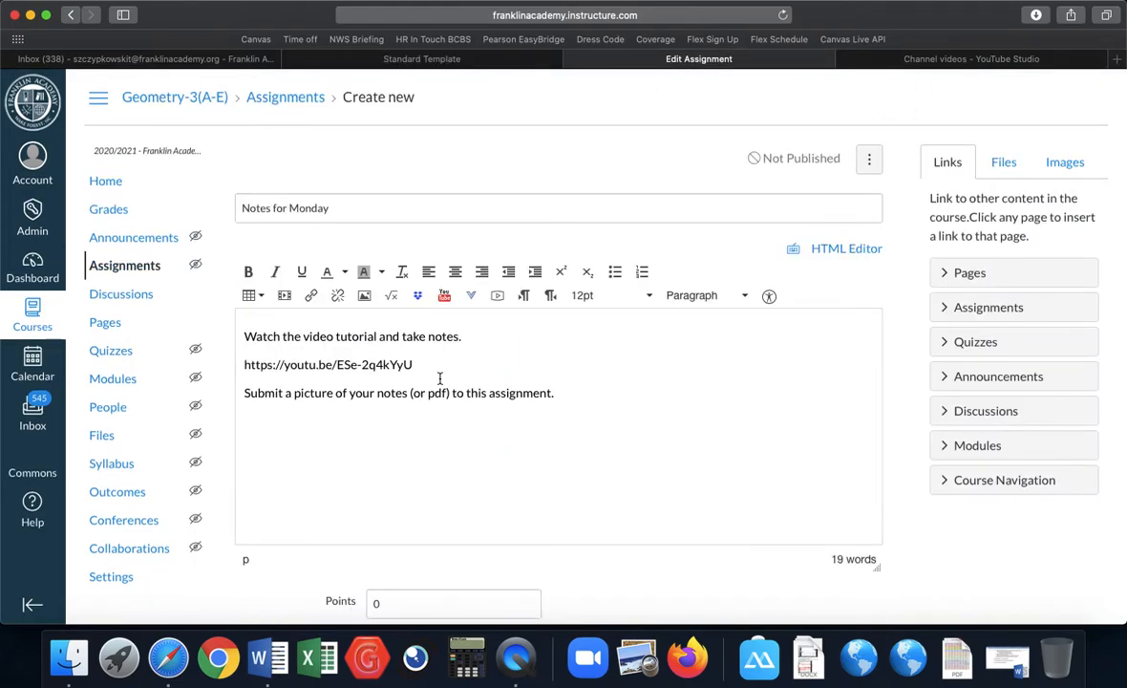
Insert a line break after the pasted video link in the description and save and publish the assignment
{"action": "key", "text": "Return"}
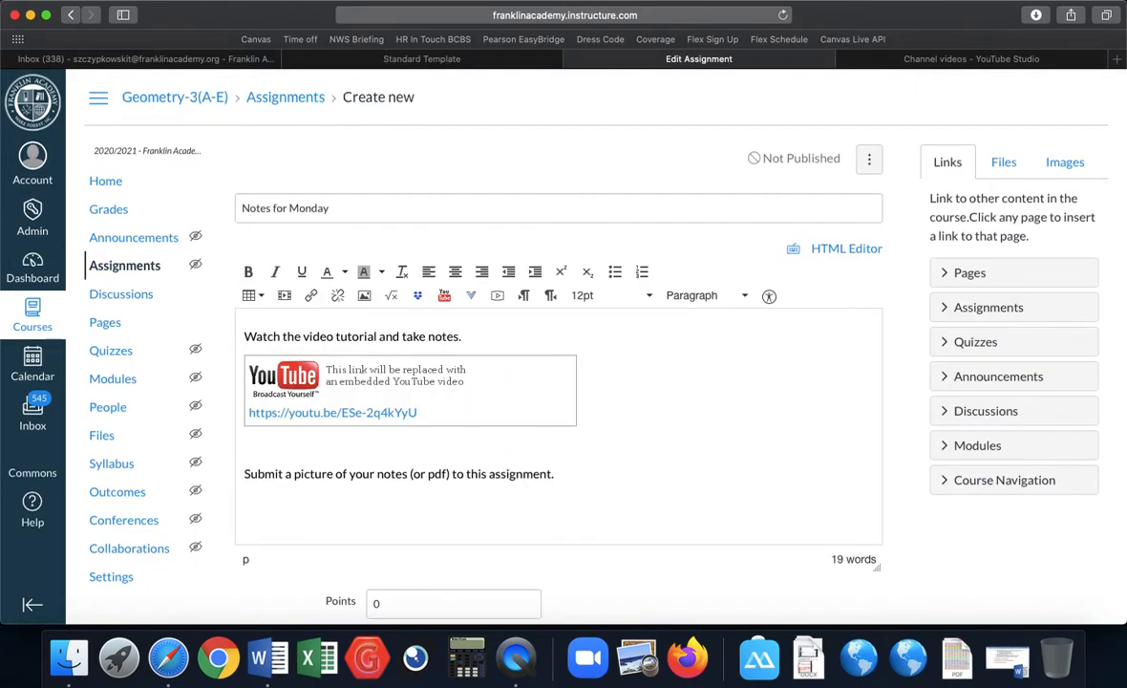
{"action": "scroll", "coordinate": [672, 373], "scroll_direction": "down", "scroll_amount": 5}
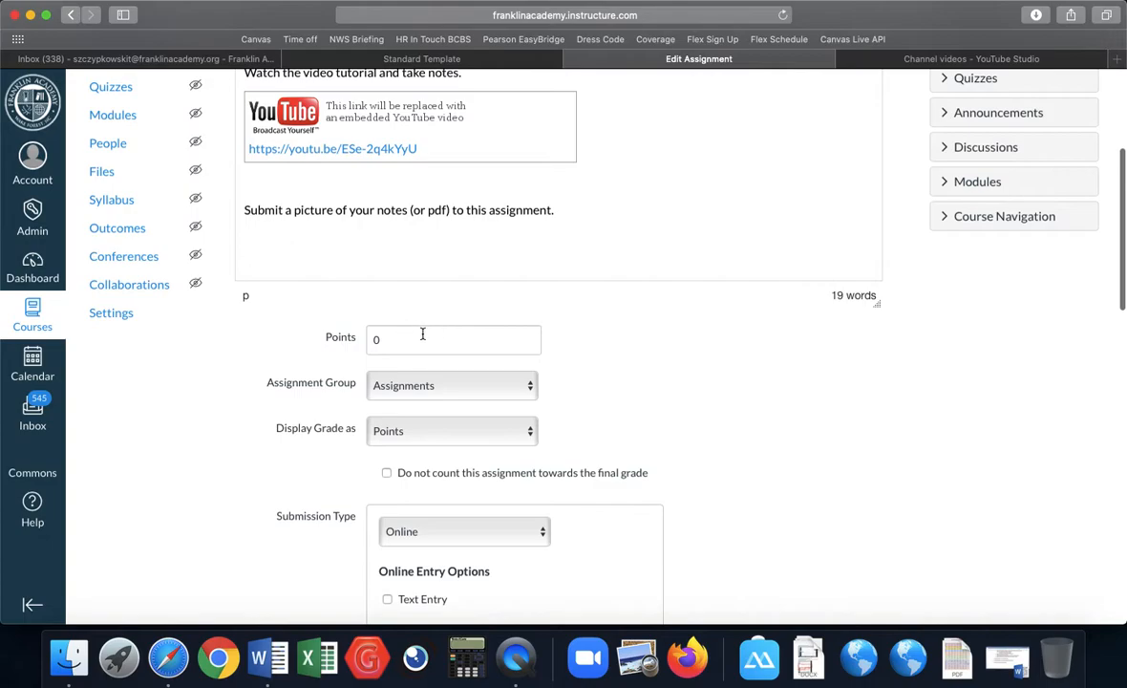
{"action": "scroll", "coordinate": [753, 420], "scroll_direction": "down", "scroll_amount": 20}
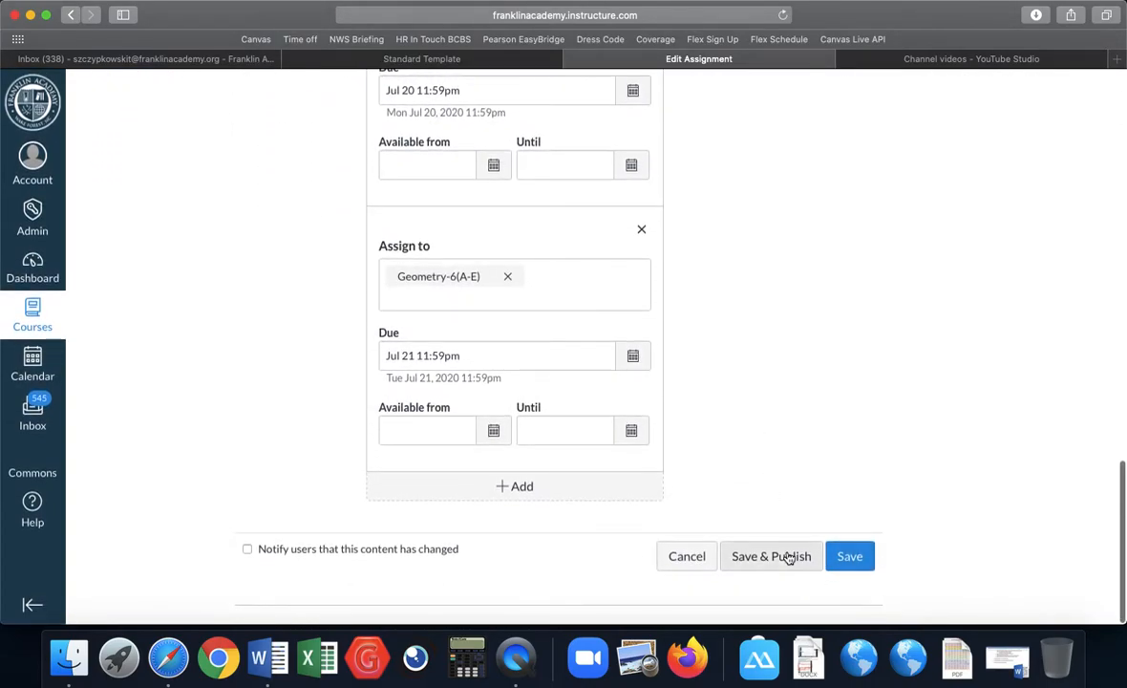
{"action": "left_click", "coordinate": [788, 556]}
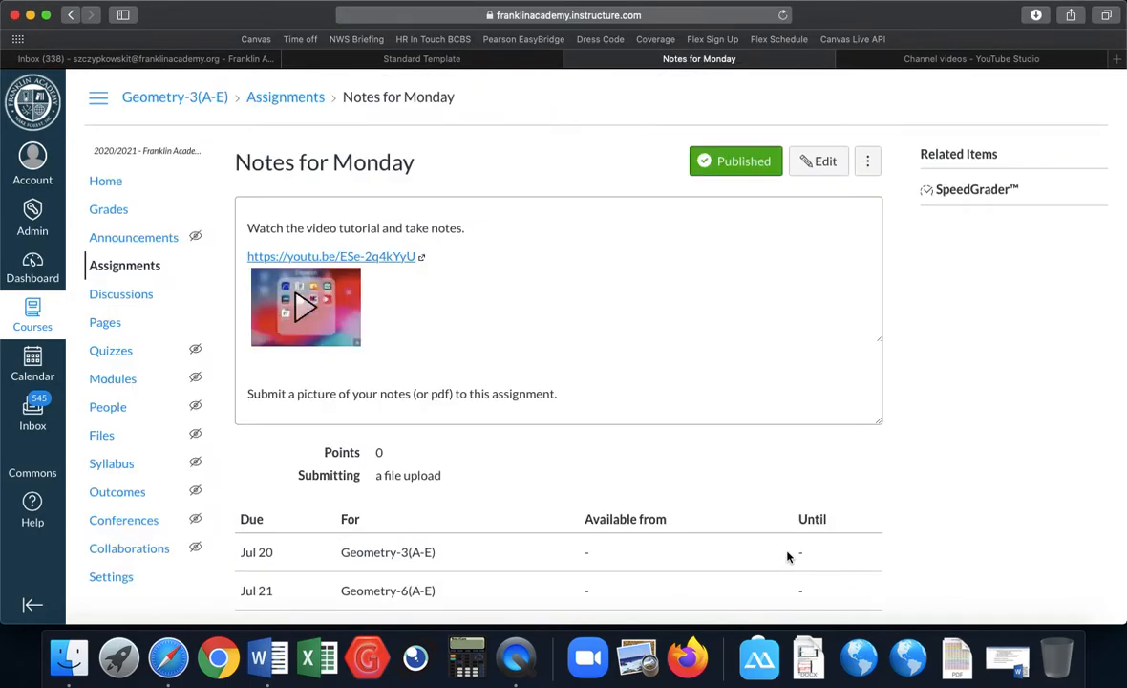
Add the Notes for Monday assignment to the Q1 W1 module and publish the module's SYLLABUS and Q1W1 pages
{"action": "left_click", "coordinate": [107, 182]}
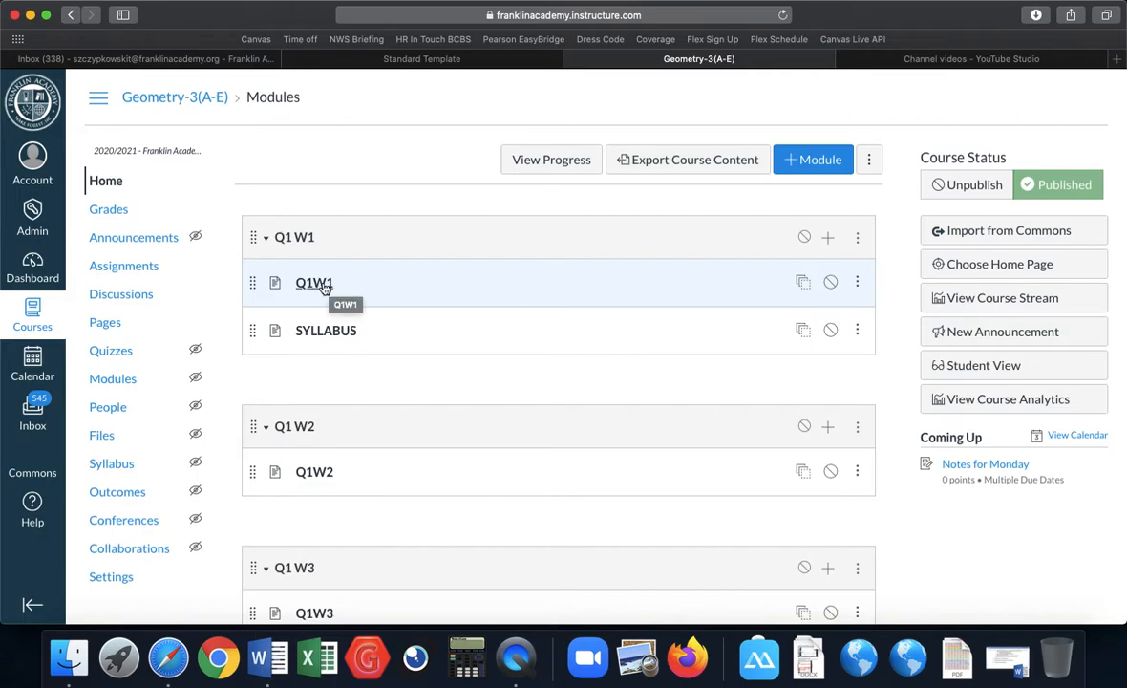
{"action": "left_click", "coordinate": [828, 238]}
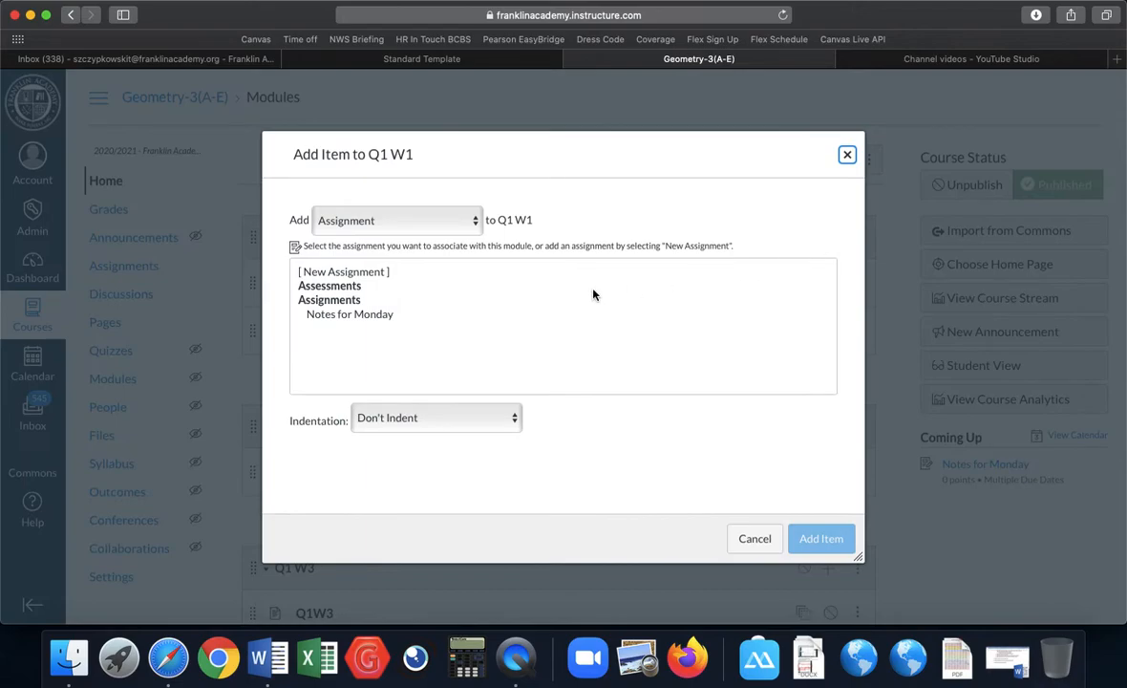
{"action": "left_click", "coordinate": [355, 315]}
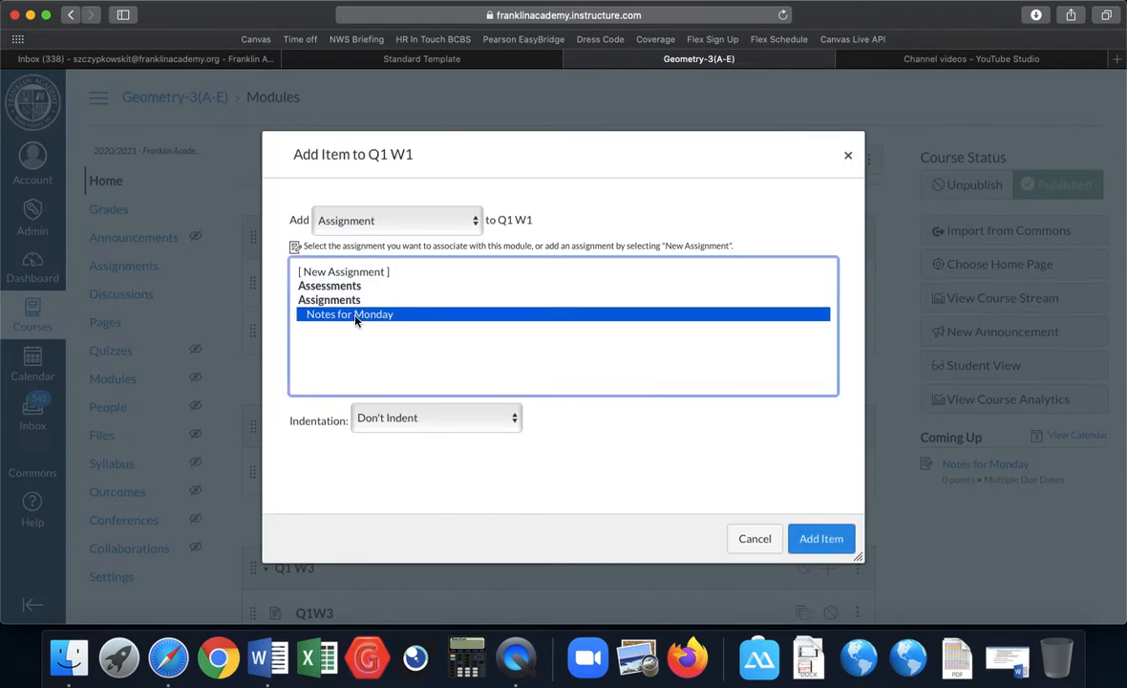
{"action": "left_click", "coordinate": [819, 538]}
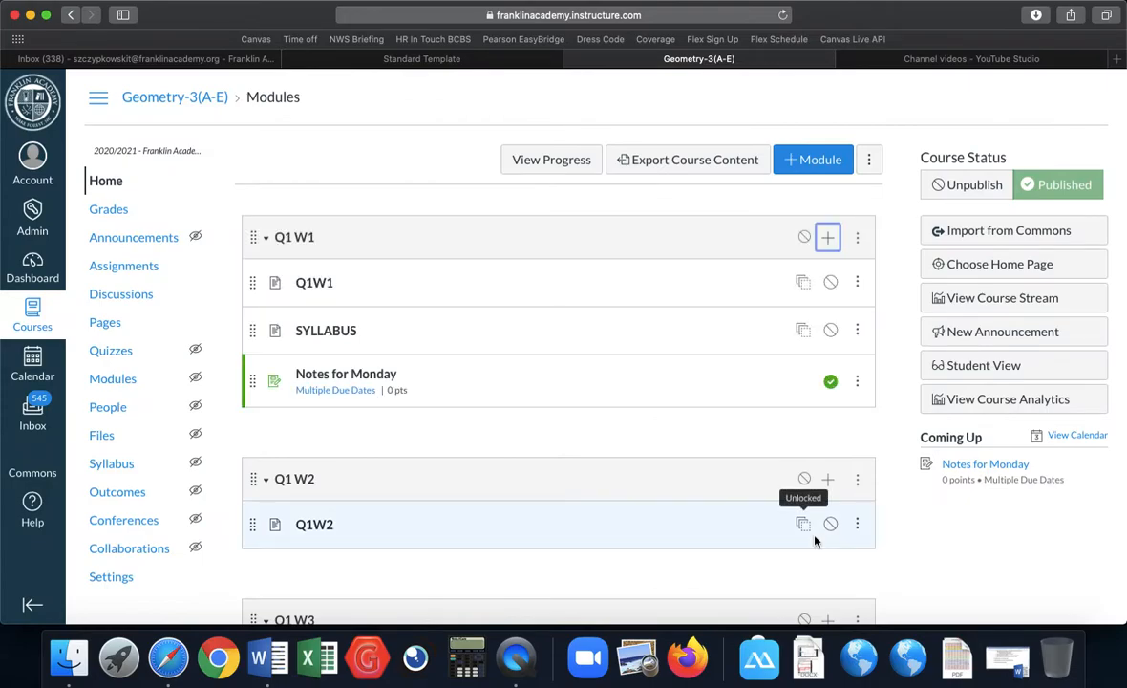
{"action": "left_click", "coordinate": [832, 332]}
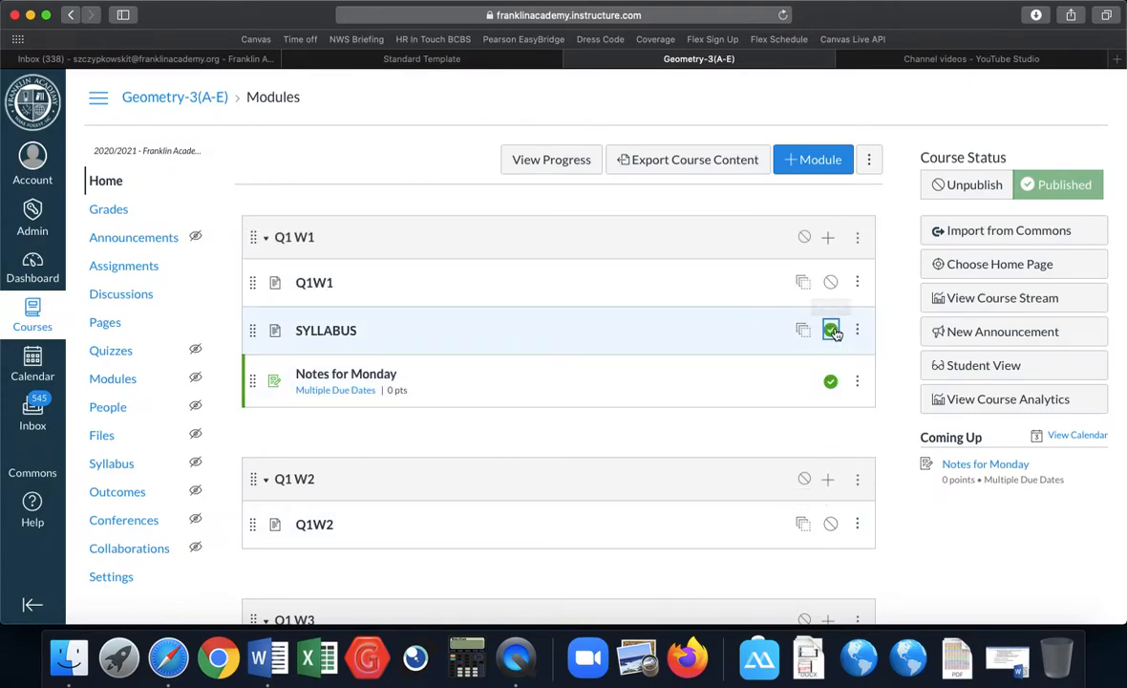
{"action": "left_click", "coordinate": [831, 282]}
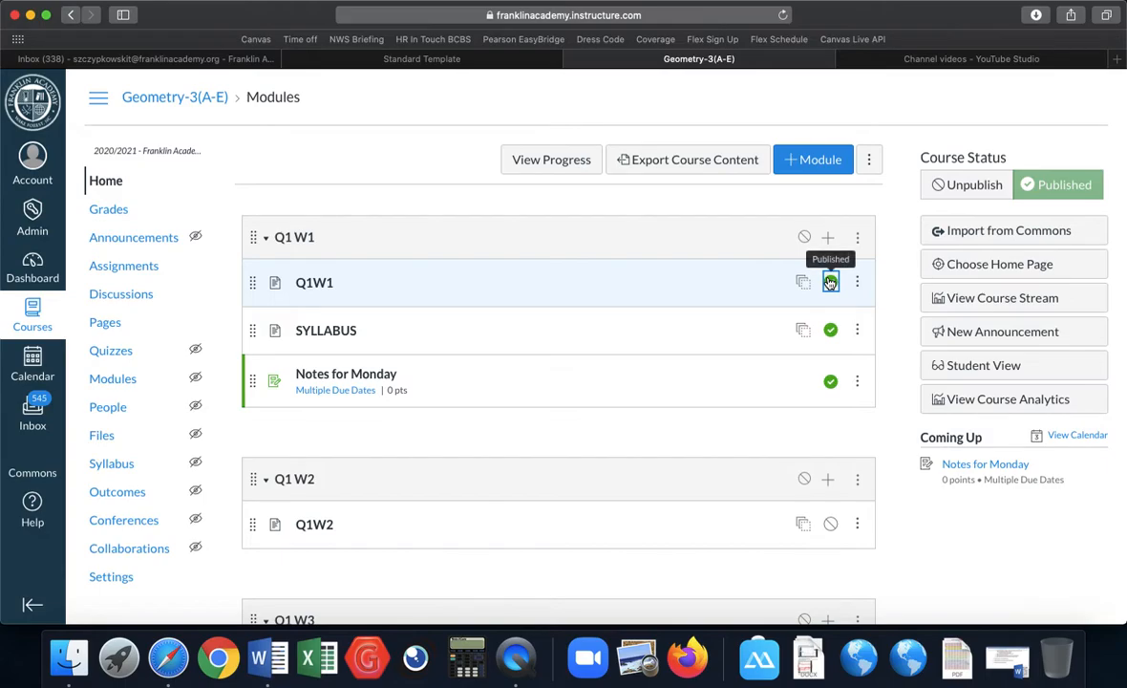
Edit the Q1W1 page, filling Monday's In Class line with "Read over syllabus and take notes. Submit your notes for Monday here"
{"action": "left_click", "coordinate": [303, 284]}
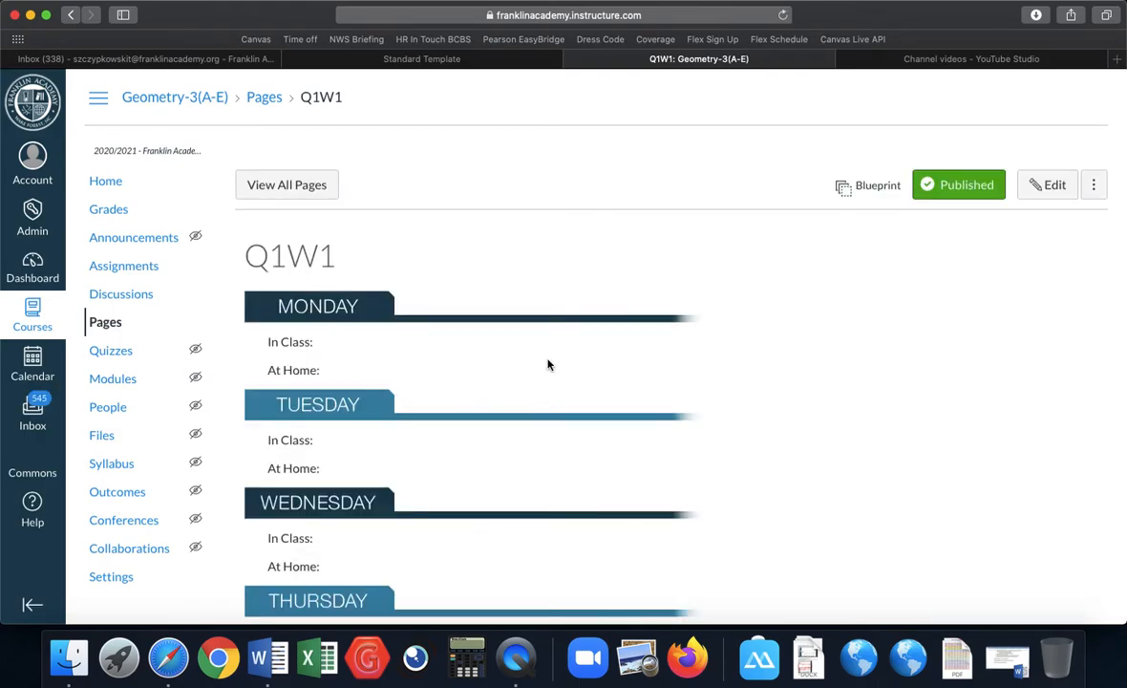
{"action": "left_click", "coordinate": [1056, 190]}
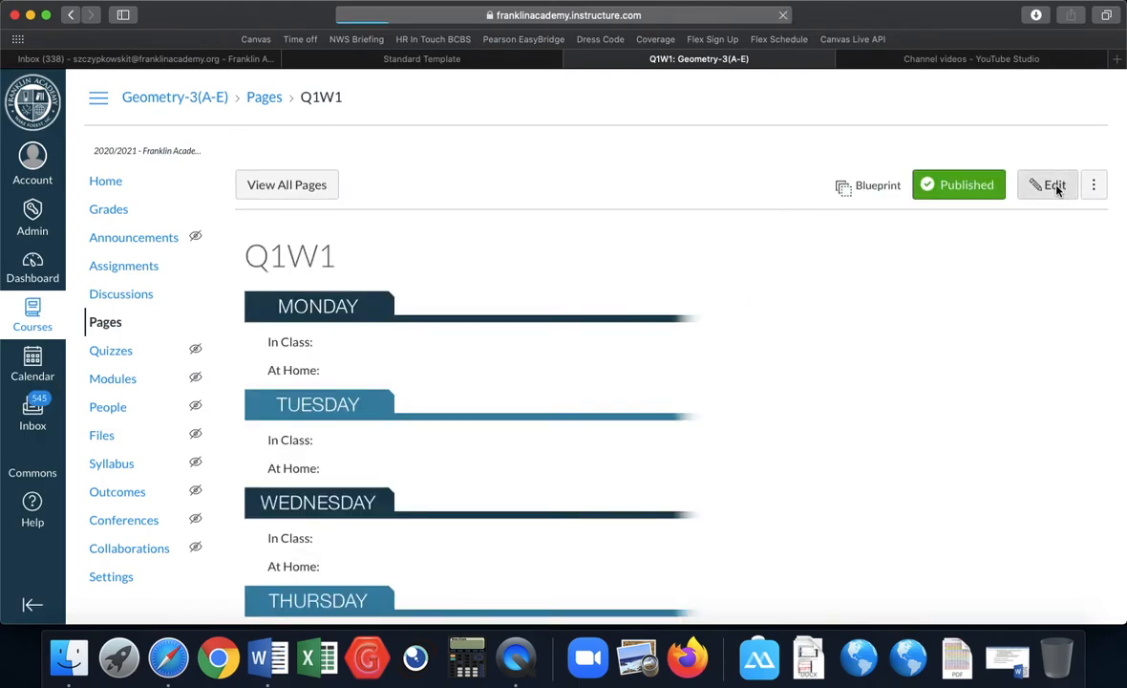
{"action": "left_click", "coordinate": [373, 370]}
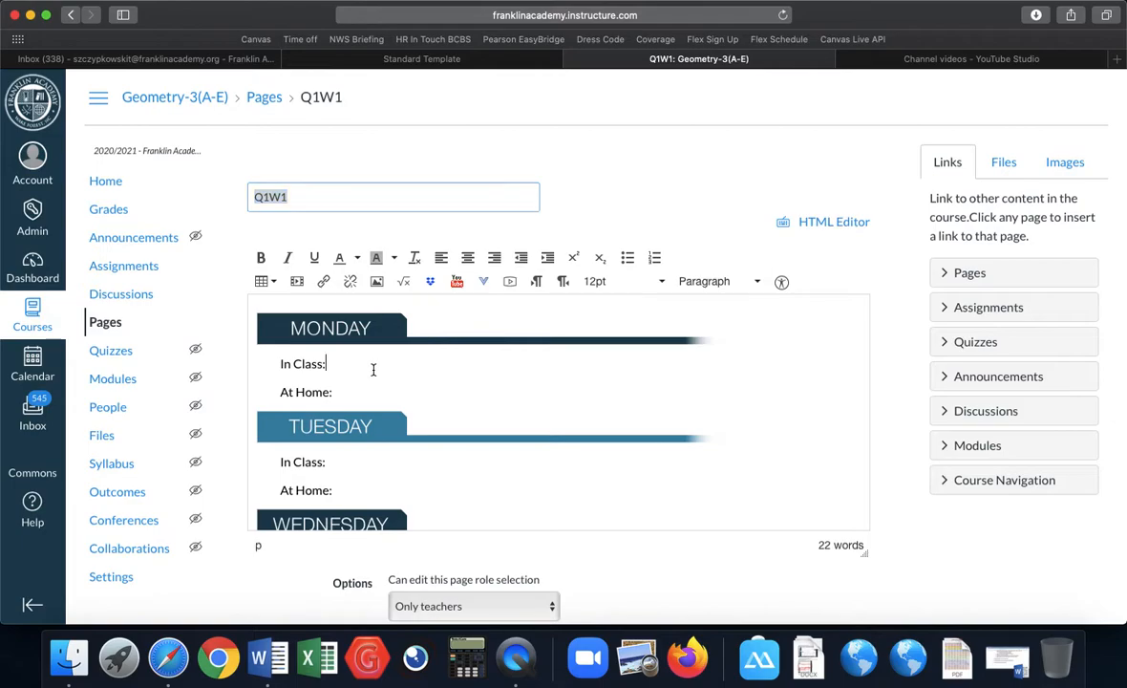
{"action": "type", "text": "Rea"}
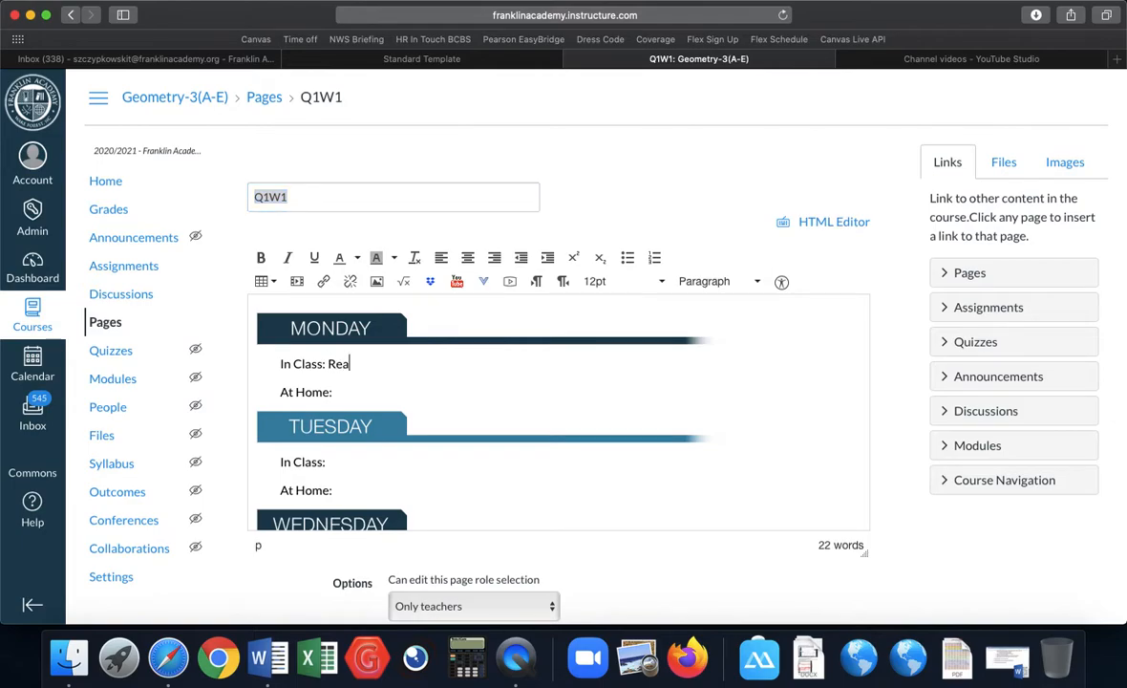
{"action": "type", "text": "d over syllabus and take notes"}
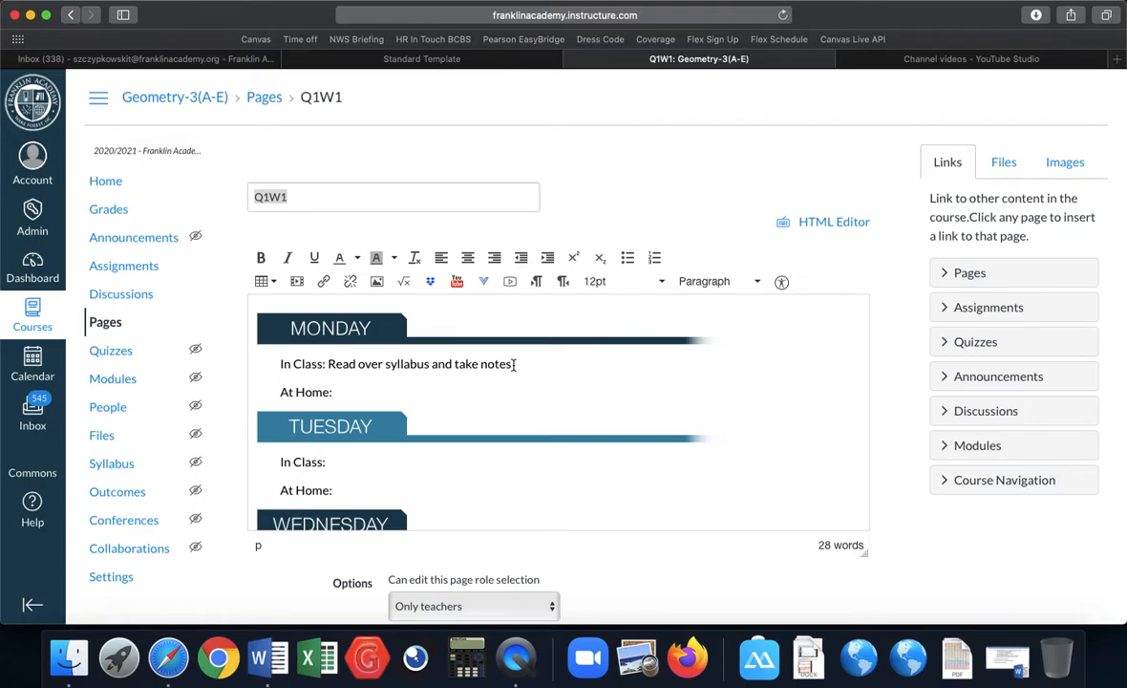
{"action": "type", "text": ". Submit your notes for Monday here"}
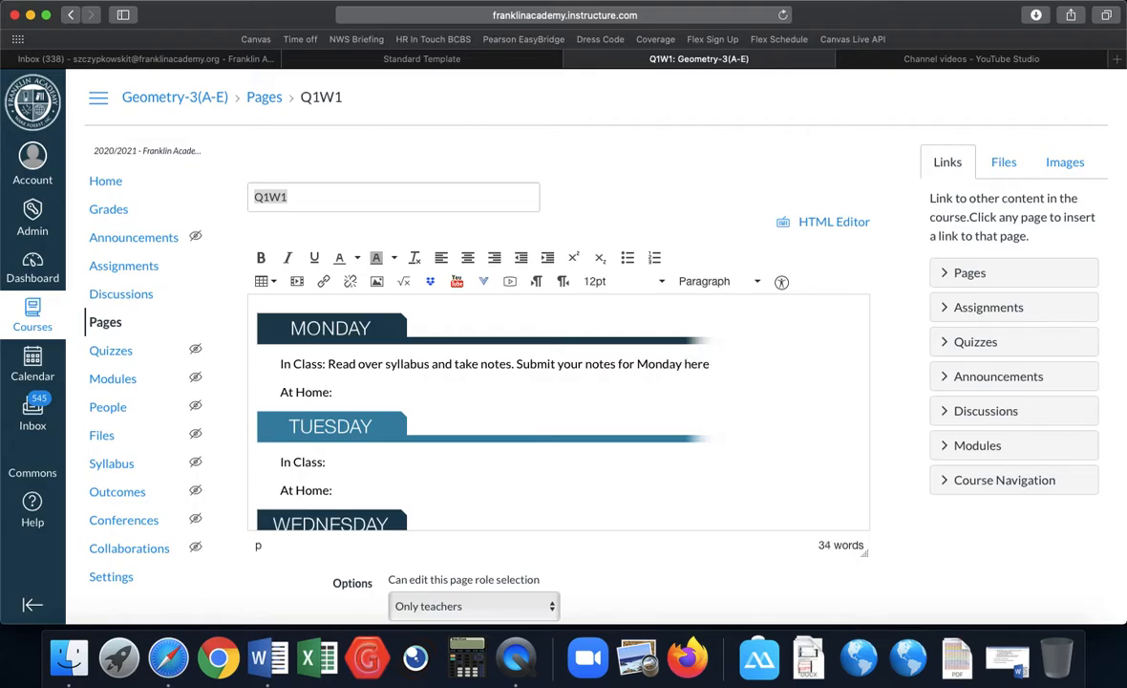
Link the word "here" in Monday's In Class line to the Notes for Monday assignment
{"action": "key", "text": "shift+Left"}
{"action": "key", "text": "shift+Left"}
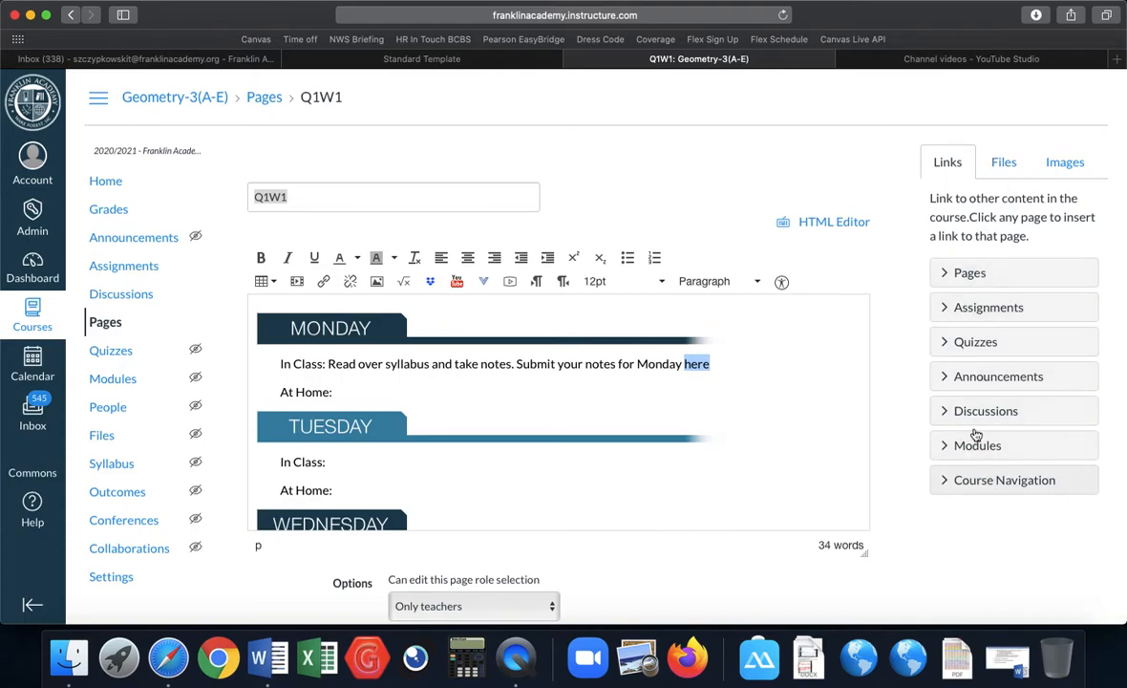
{"action": "left_click", "coordinate": [973, 308]}
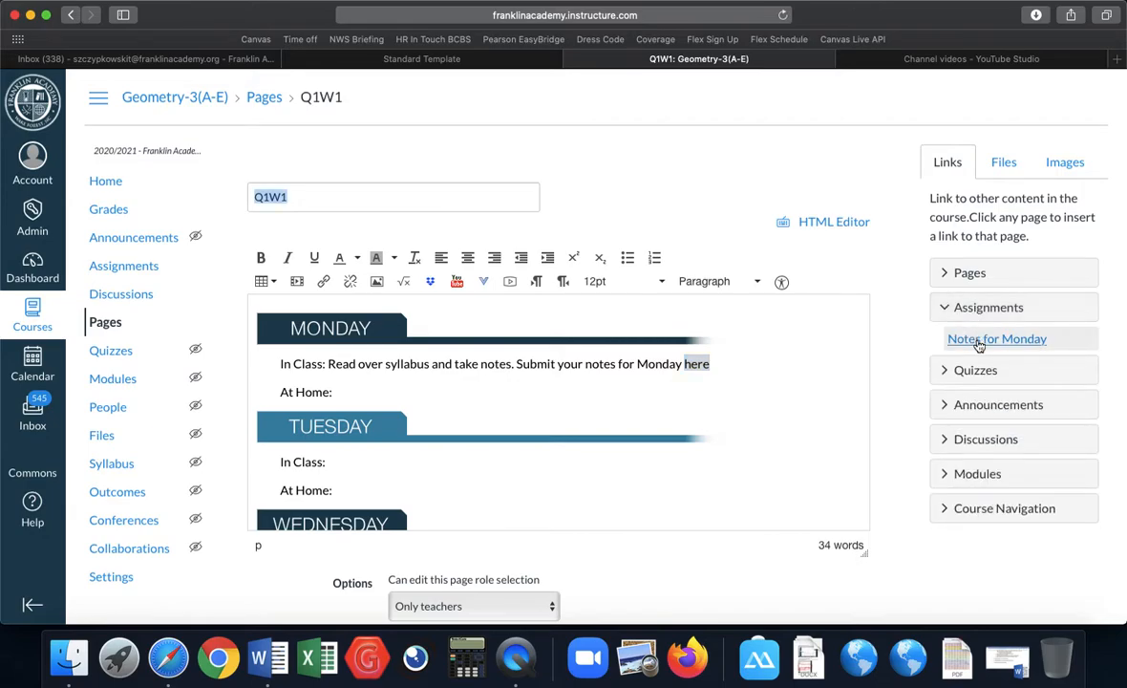
{"action": "left_click", "coordinate": [979, 344]}
{"action": "left_click", "coordinate": [766, 455]}
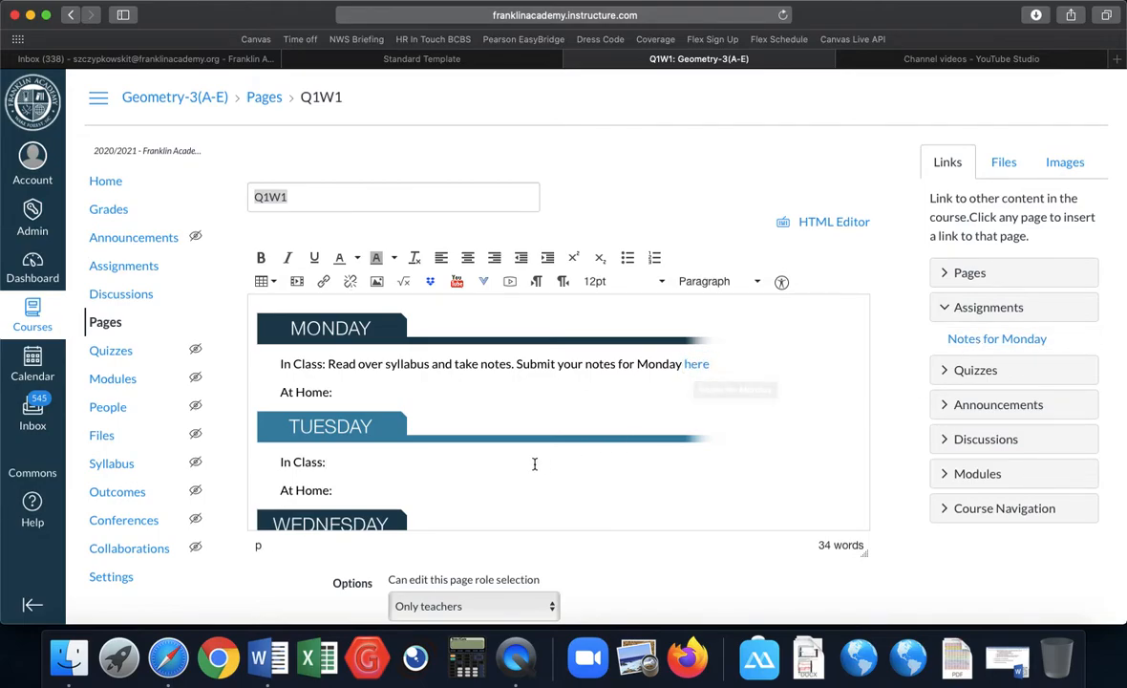
{"action": "scroll", "coordinate": [686, 468], "scroll_direction": "down", "scroll_amount": 3}
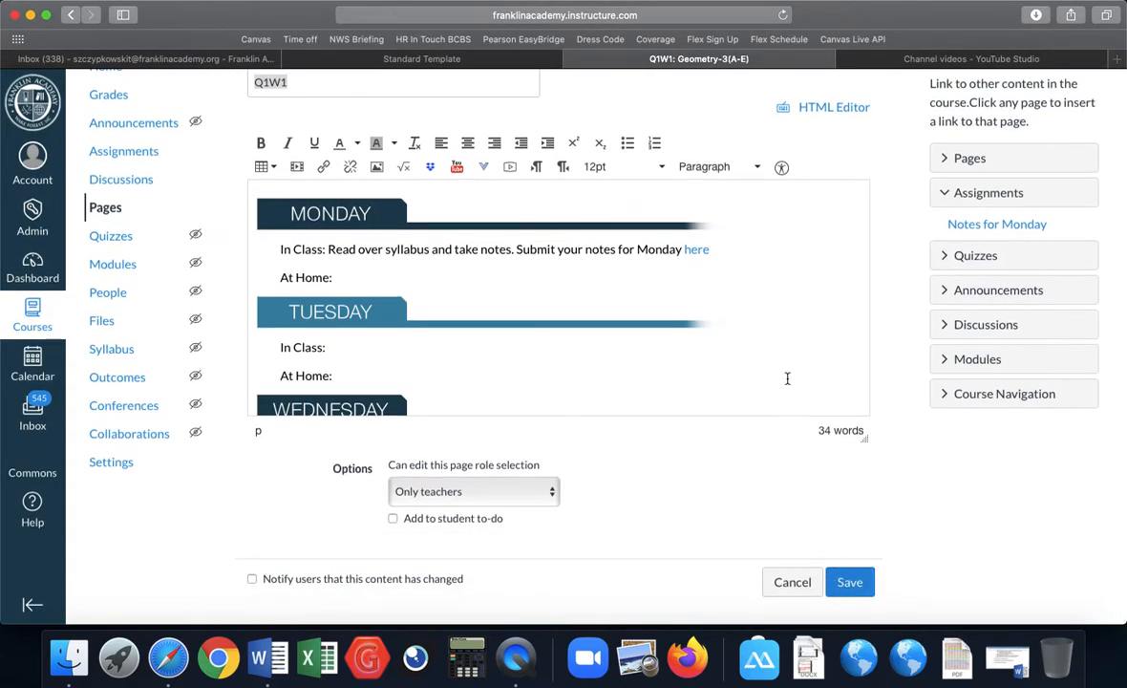
{"action": "left_click", "coordinate": [941, 192]}
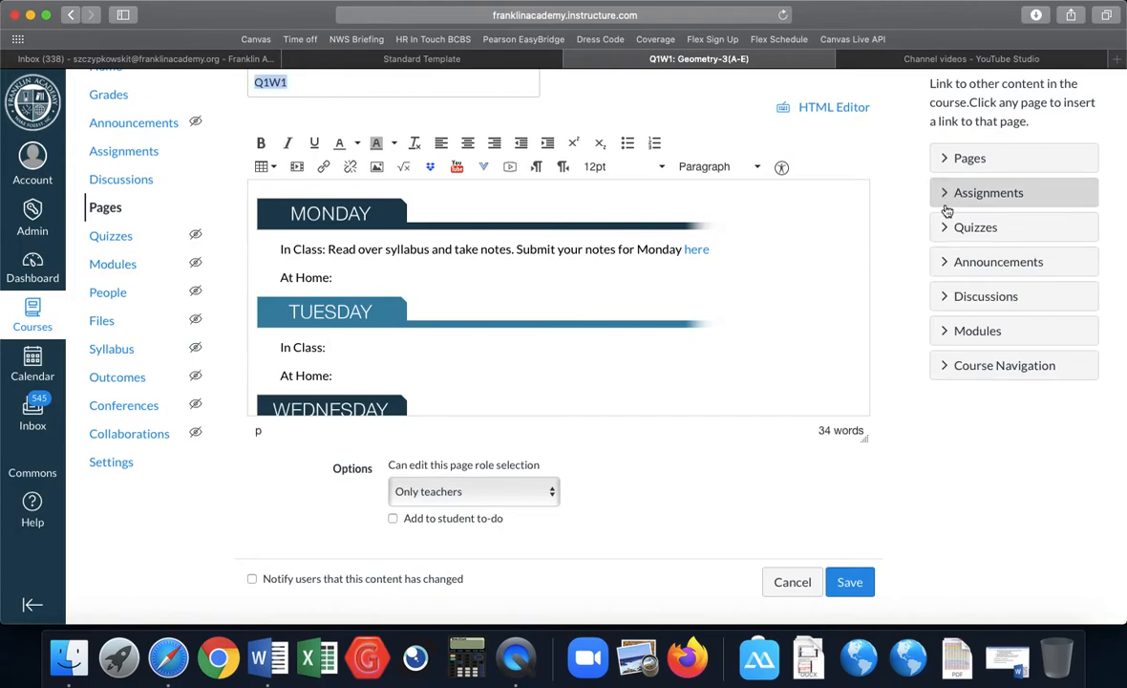
{"action": "left_click", "coordinate": [946, 229]}
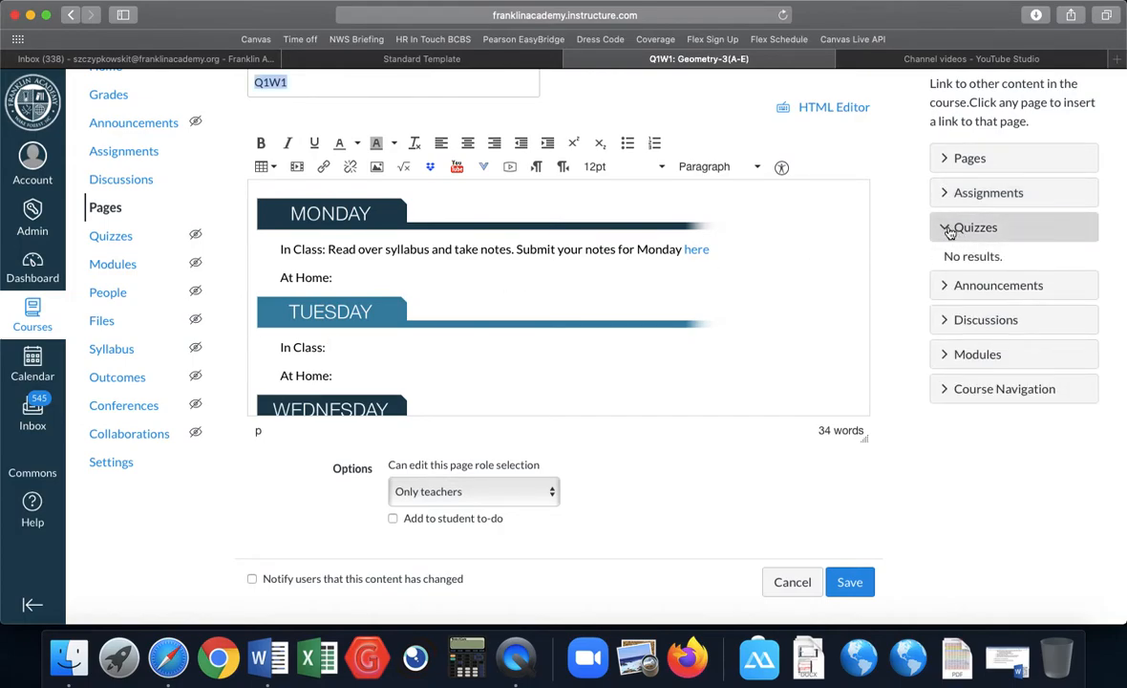
{"action": "left_click", "coordinate": [946, 321]}
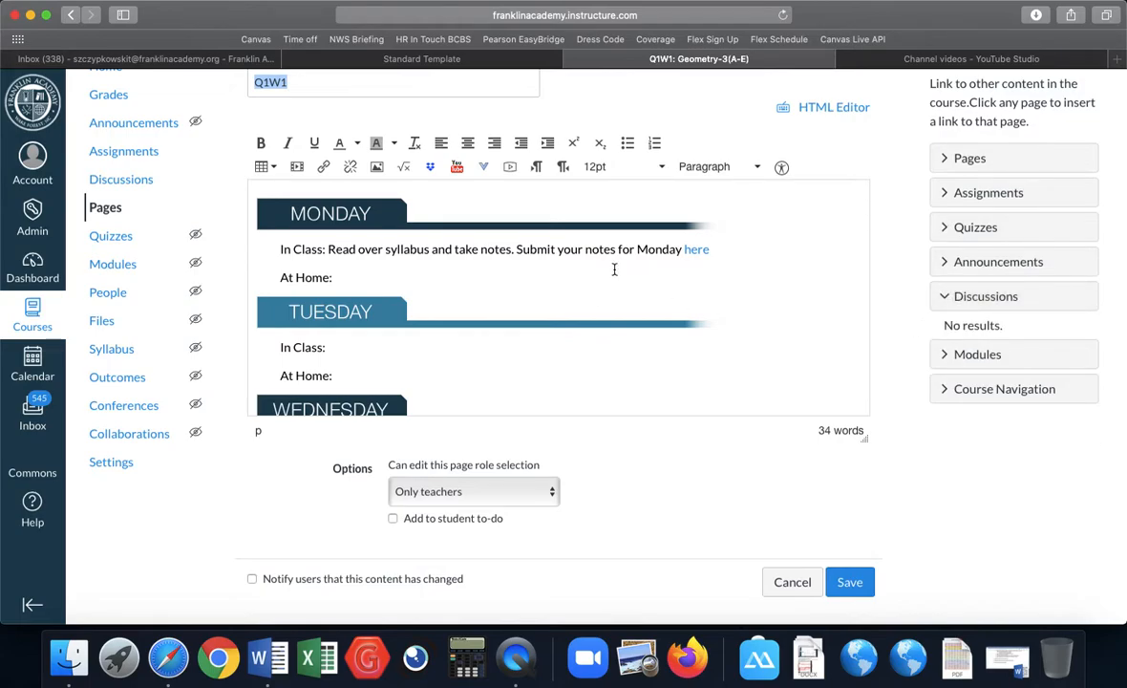
{"action": "left_click", "coordinate": [941, 295]}
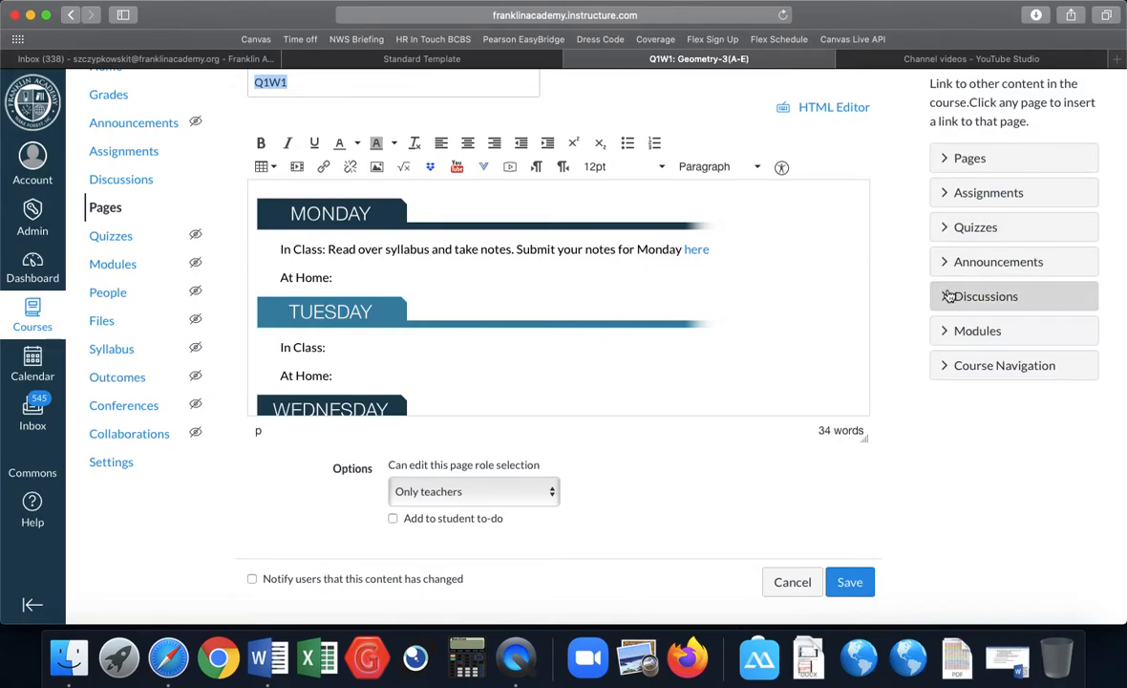
{"action": "scroll", "coordinate": [940, 198], "scroll_direction": "up", "scroll_amount": 3}
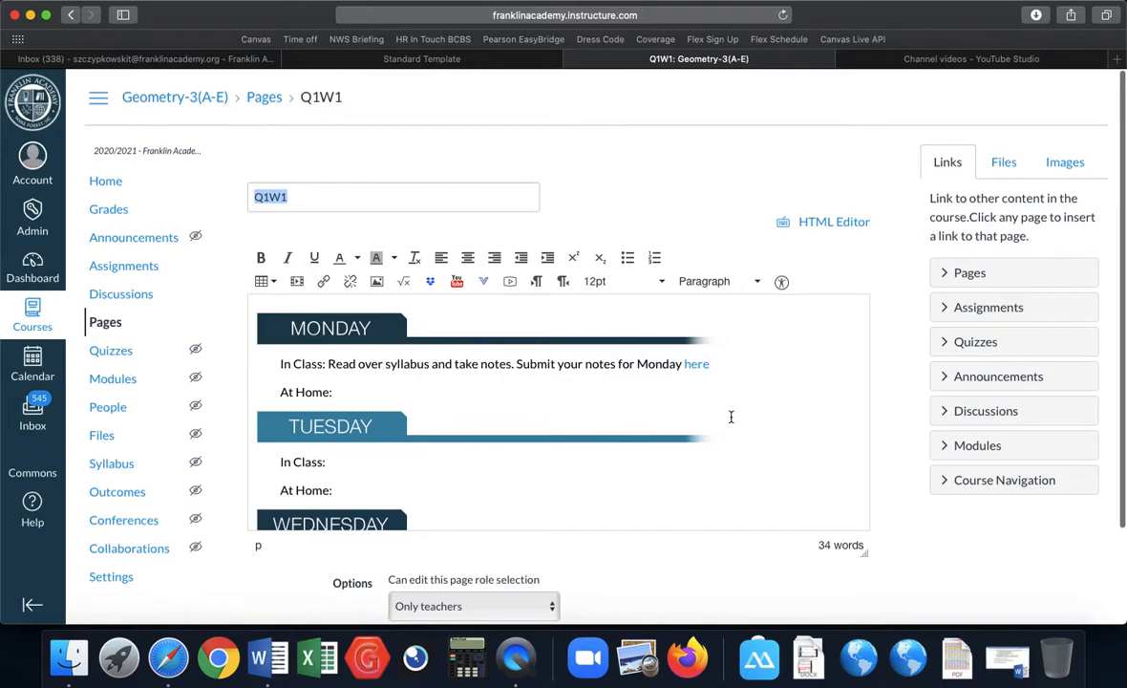
Save the Q1W1 page and follow its "here" link to check that it opens the assignment
{"action": "scroll", "coordinate": [695, 431], "scroll_direction": "down", "scroll_amount": 3}
{"action": "left_click", "coordinate": [850, 582]}
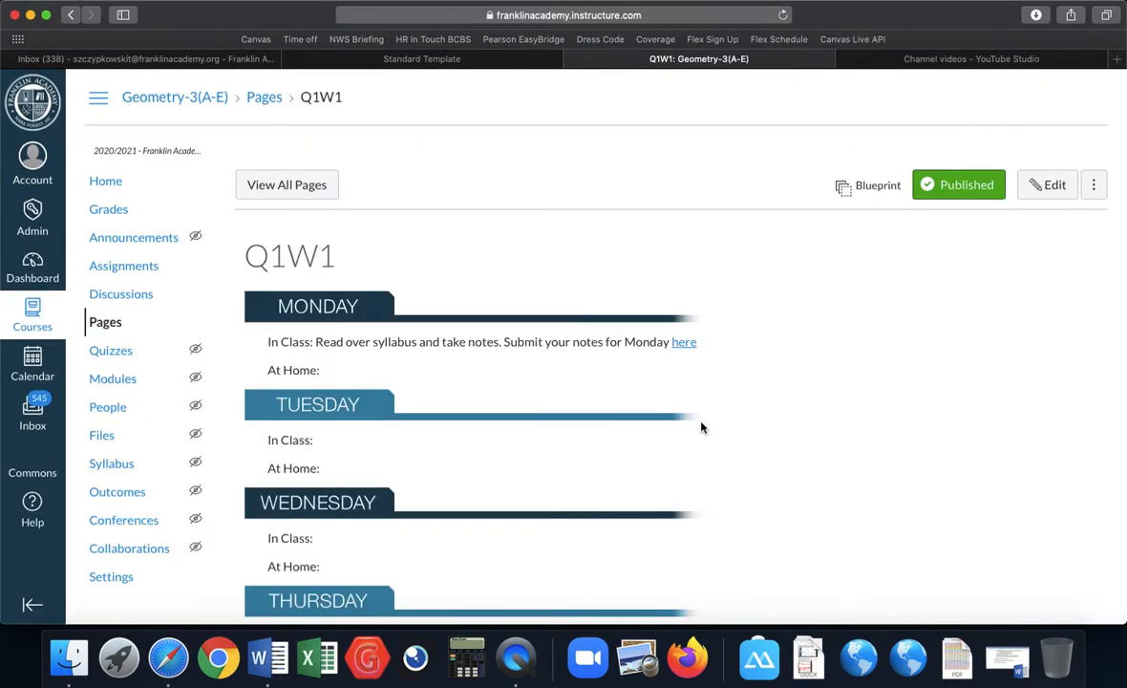
{"action": "left_click", "coordinate": [683, 342]}
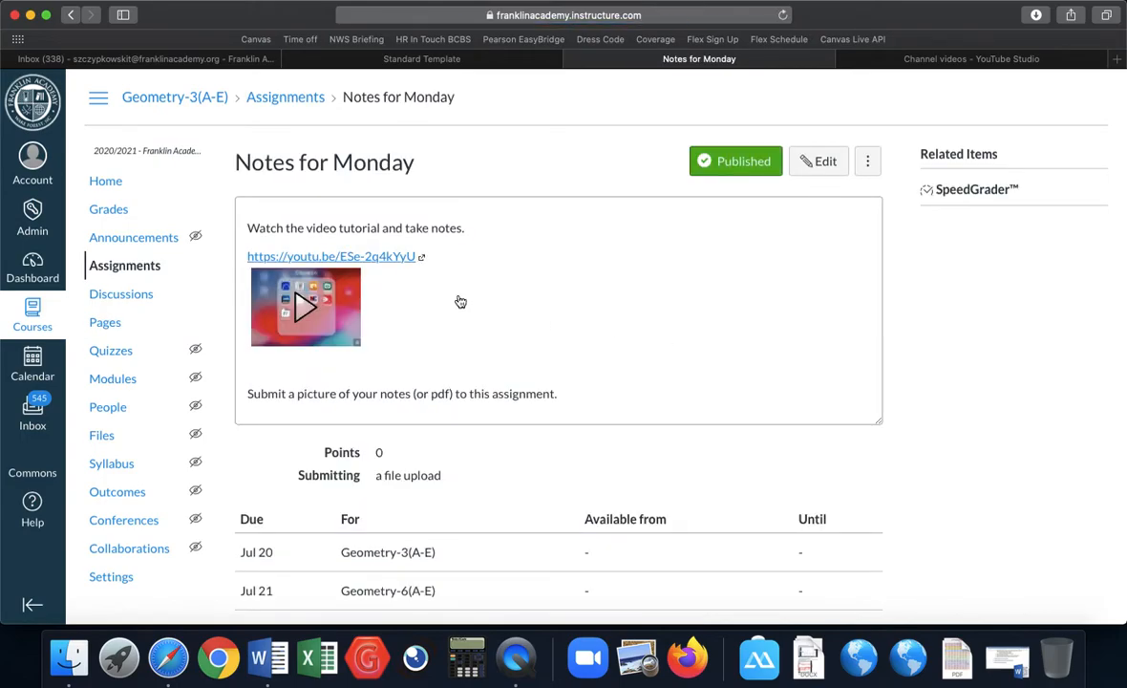
Add a new quiz named "Welcome survey" in the Assignments group to the Q1 W1 module and publish it
{"action": "left_click", "coordinate": [110, 182]}
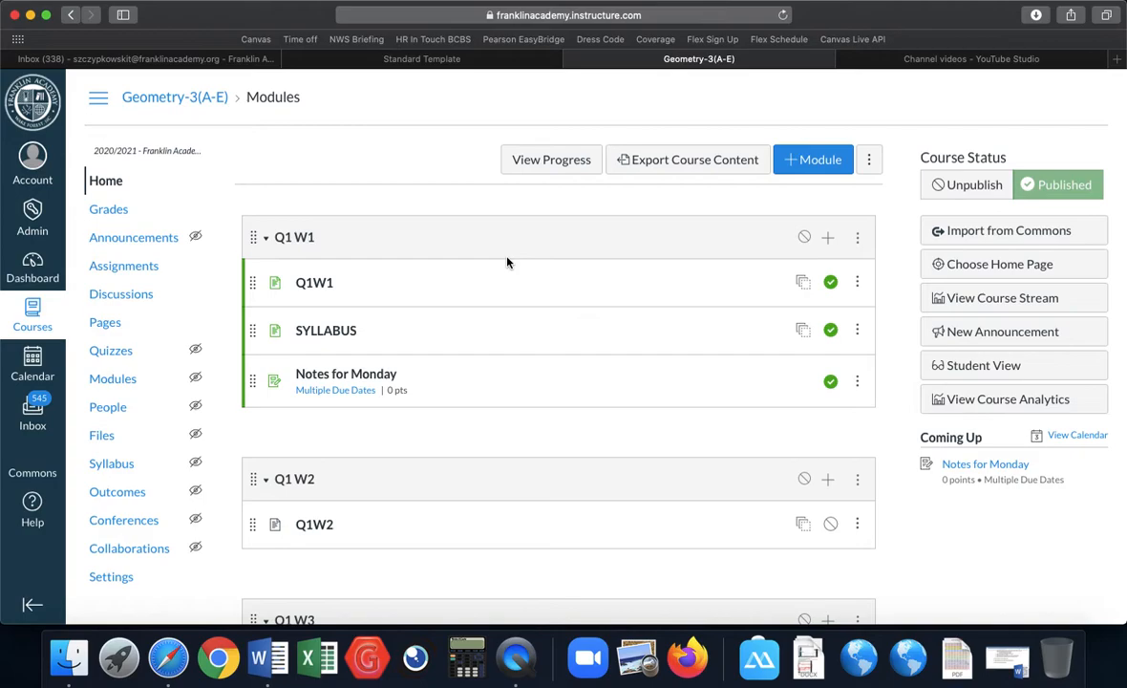
{"action": "left_click", "coordinate": [828, 240]}
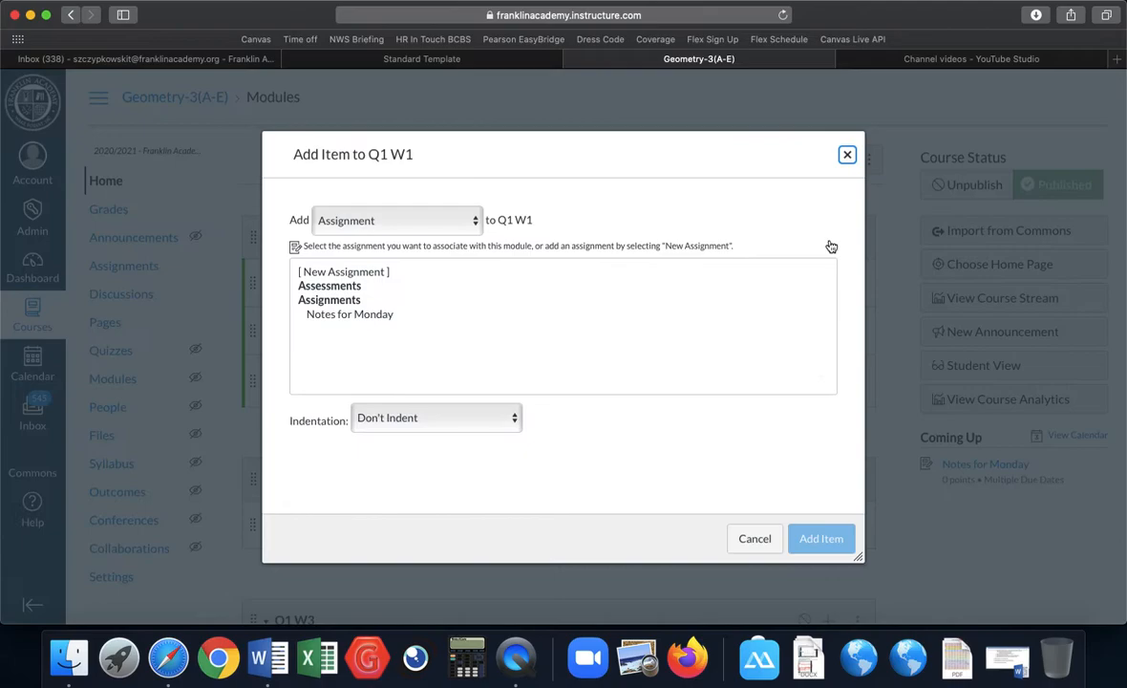
{"action": "left_click", "coordinate": [477, 223]}
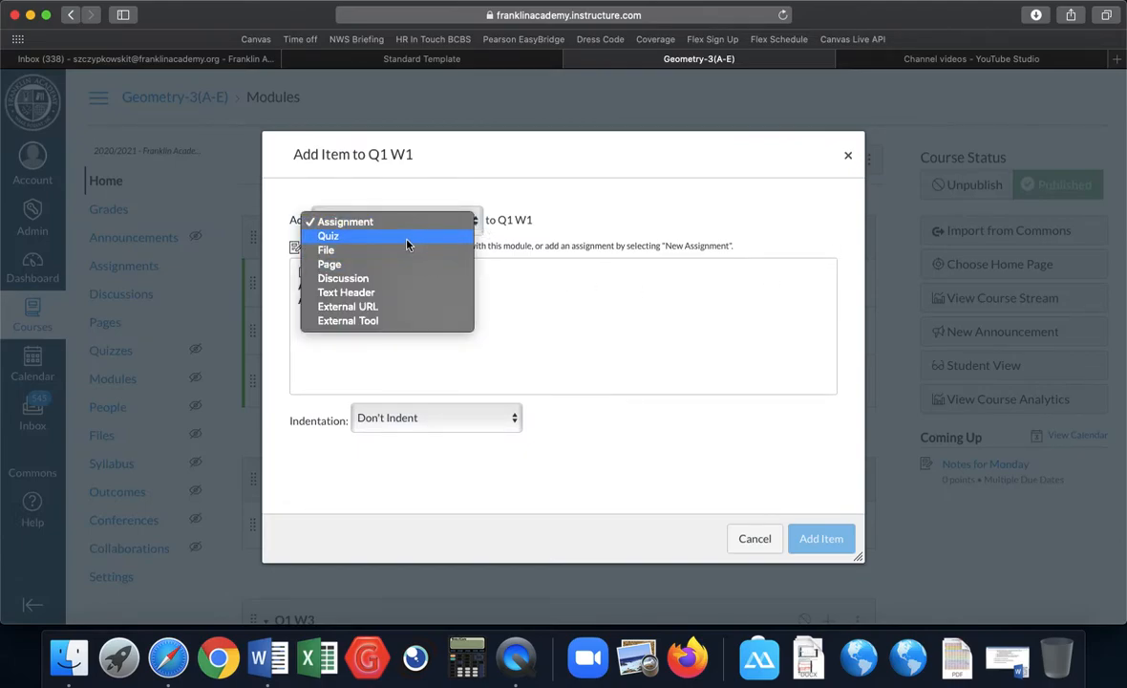
{"action": "left_click", "coordinate": [372, 235]}
{"action": "left_click", "coordinate": [340, 274]}
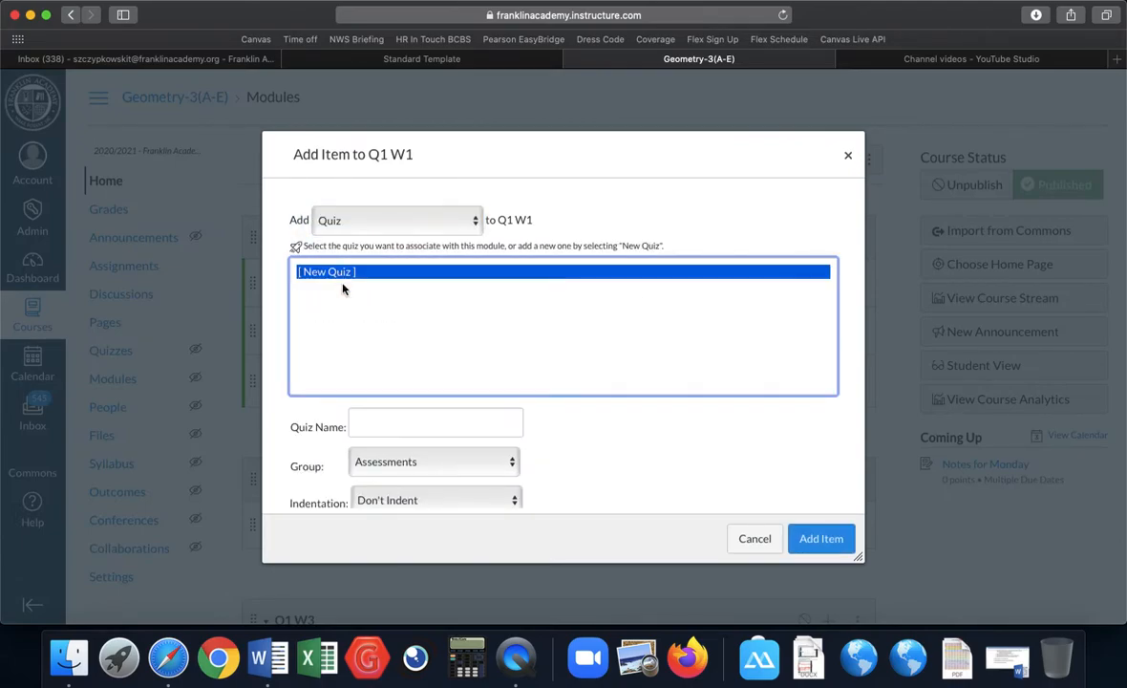
{"action": "left_click", "coordinate": [404, 430]}
{"action": "type", "text": "Welcome"}
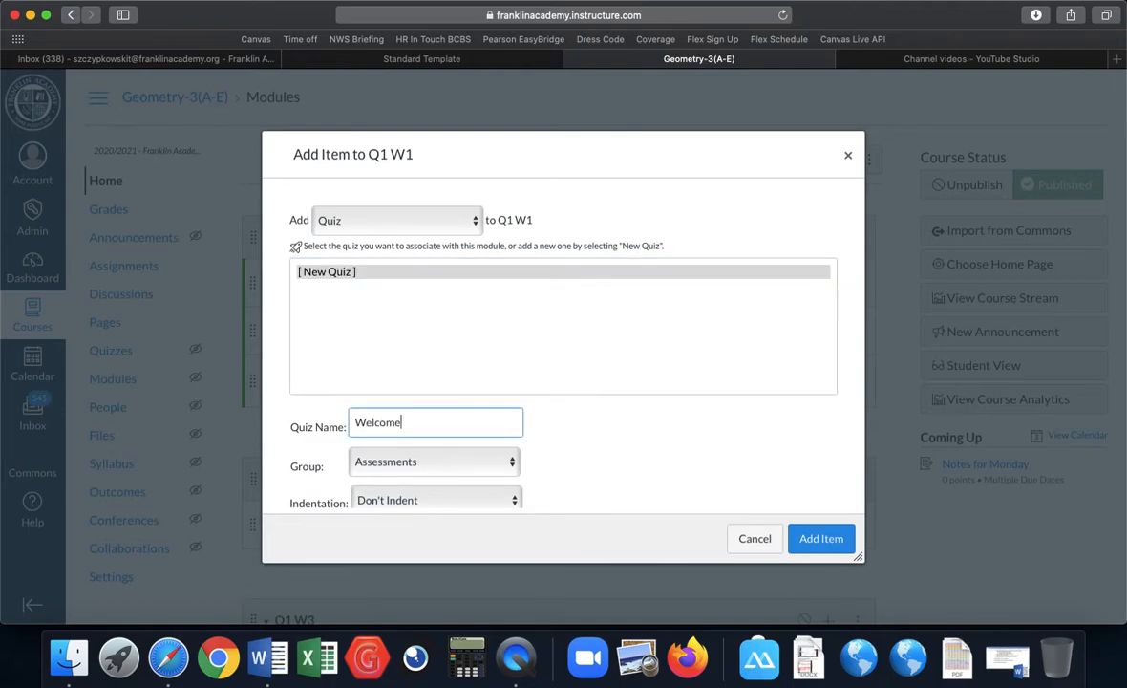
{"action": "type", "text": " survey"}
{"action": "left_click", "coordinate": [433, 459]}
{"action": "left_click", "coordinate": [406, 478]}
{"action": "scroll", "coordinate": [592, 470], "scroll_direction": "down", "scroll_amount": 2}
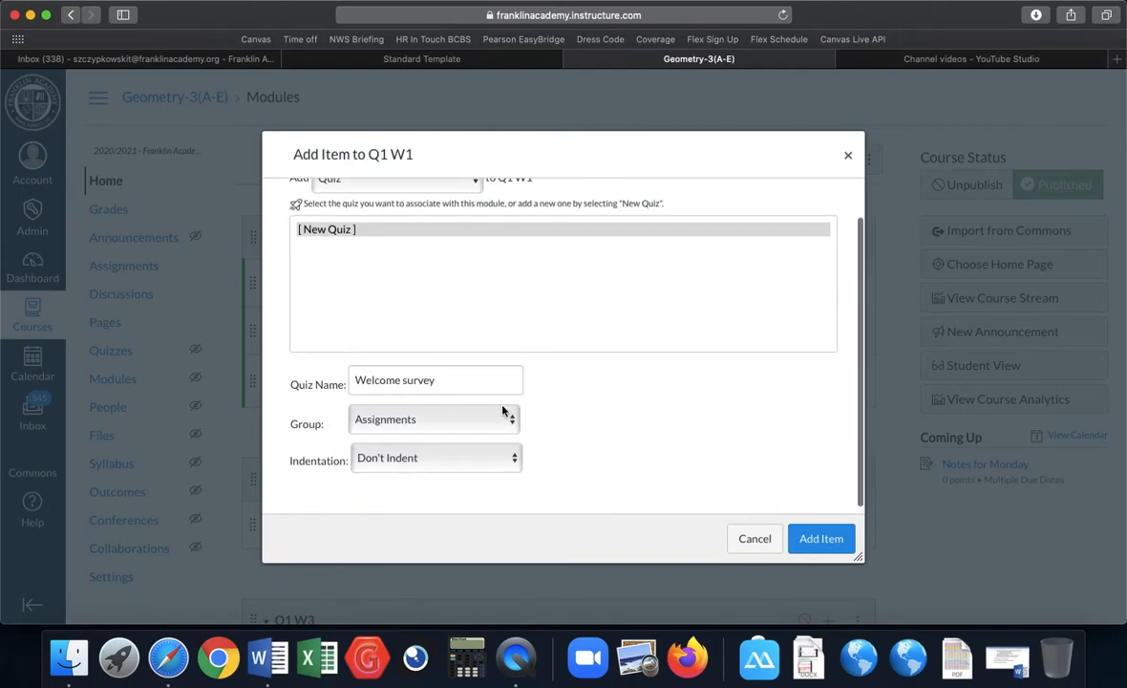
{"action": "left_click", "coordinate": [816, 540]}
{"action": "left_click", "coordinate": [831, 429]}
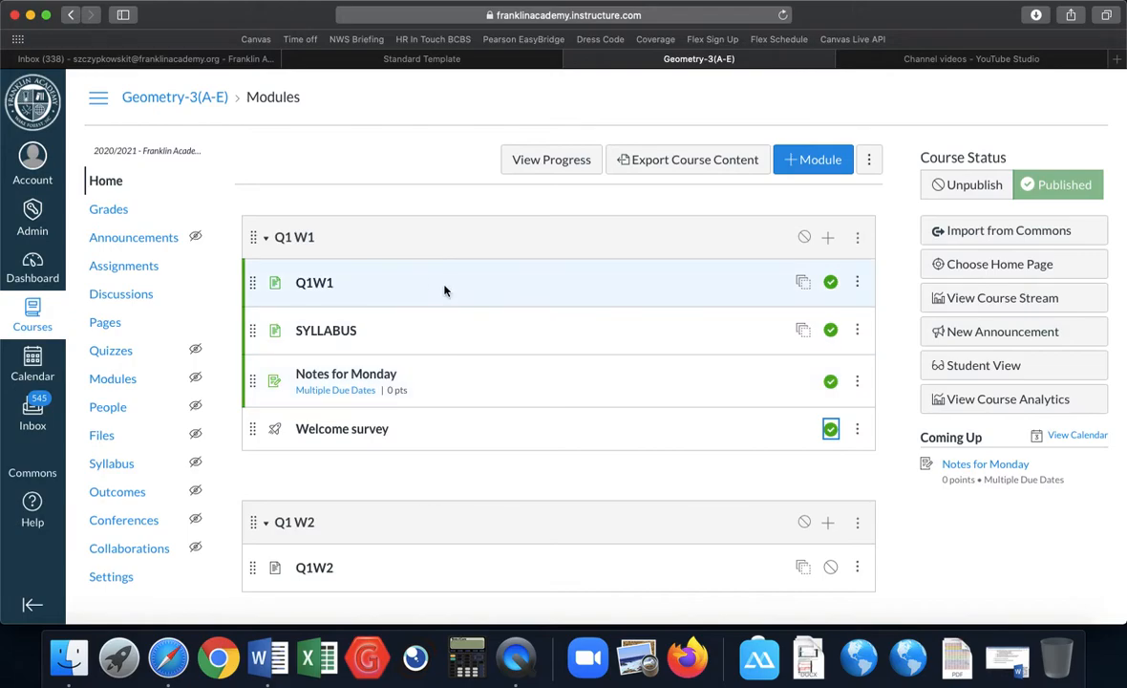
Edit the Q1 W1 module to require all items in sequential order, with a requirement that Q1W1 be marked as done
{"action": "left_click", "coordinate": [860, 238]}
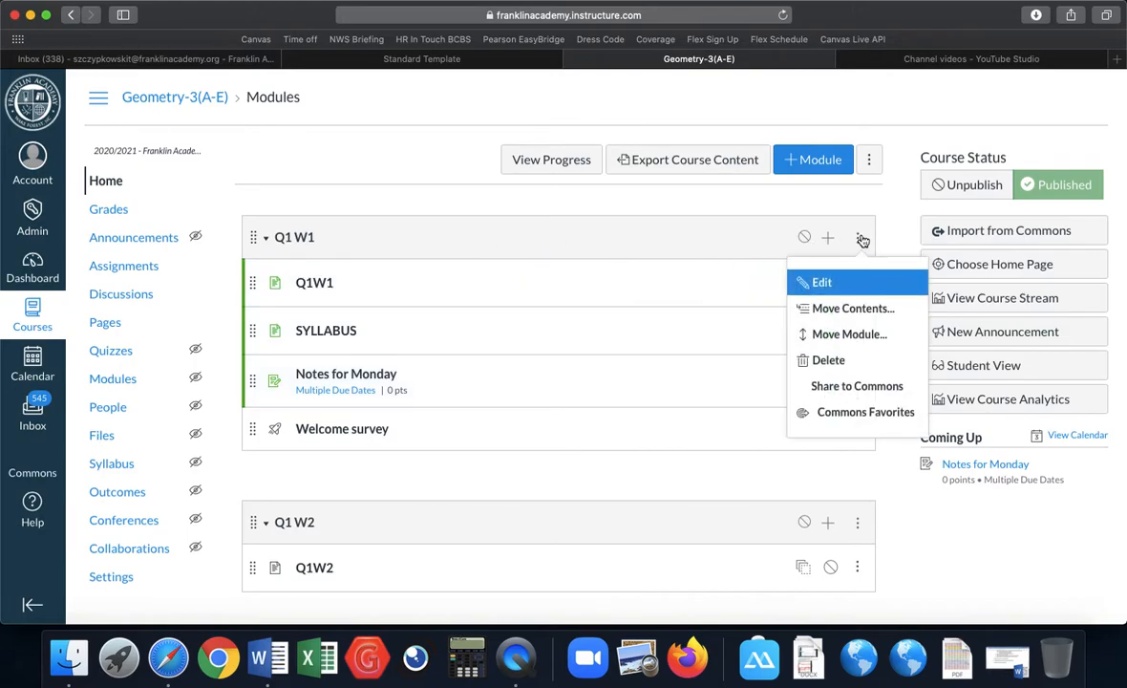
{"action": "left_click", "coordinate": [823, 283]}
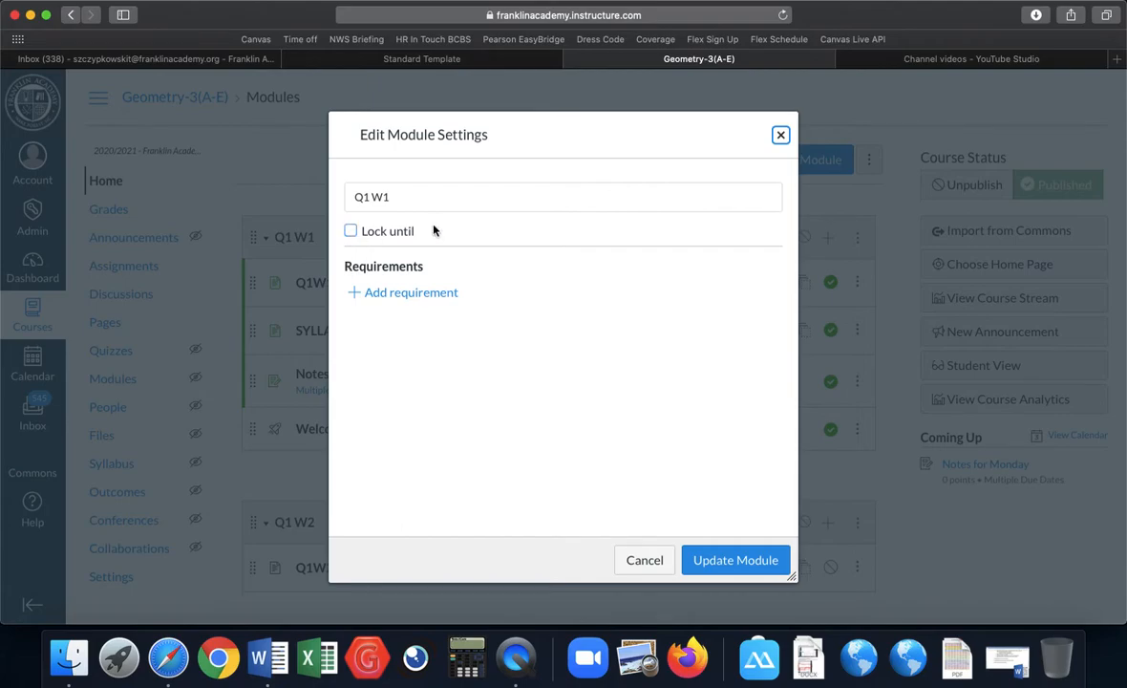
{"action": "left_click", "coordinate": [391, 296]}
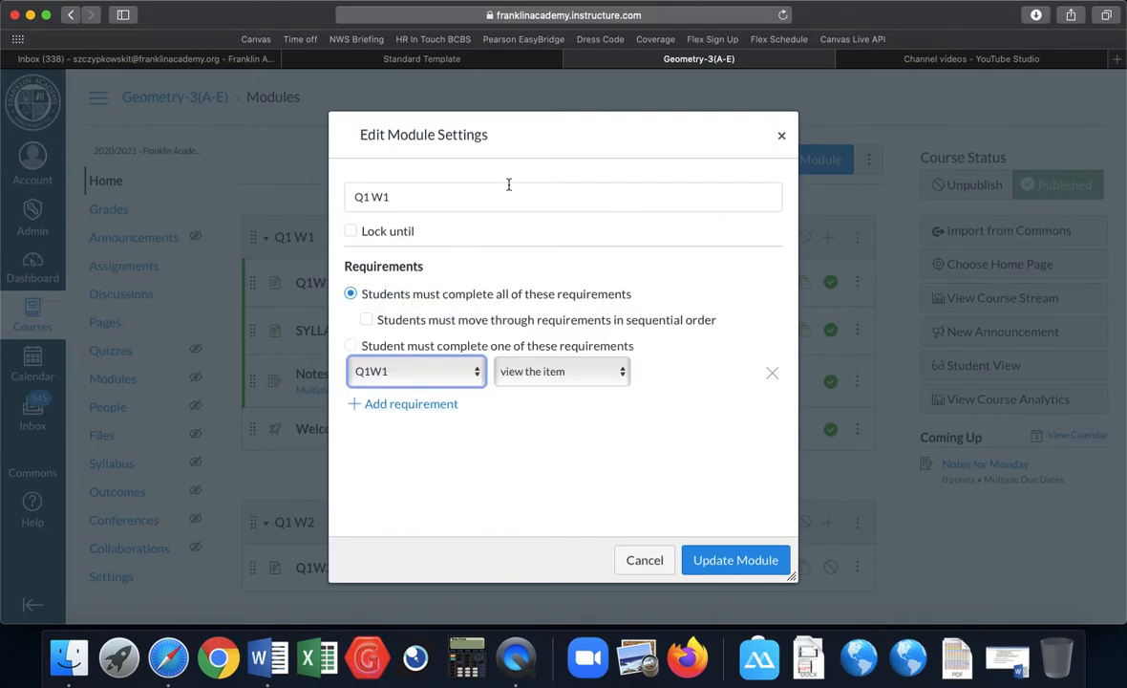
{"action": "left_click_drag", "start_coordinate": [520, 128], "coordinate": [772, 151]}
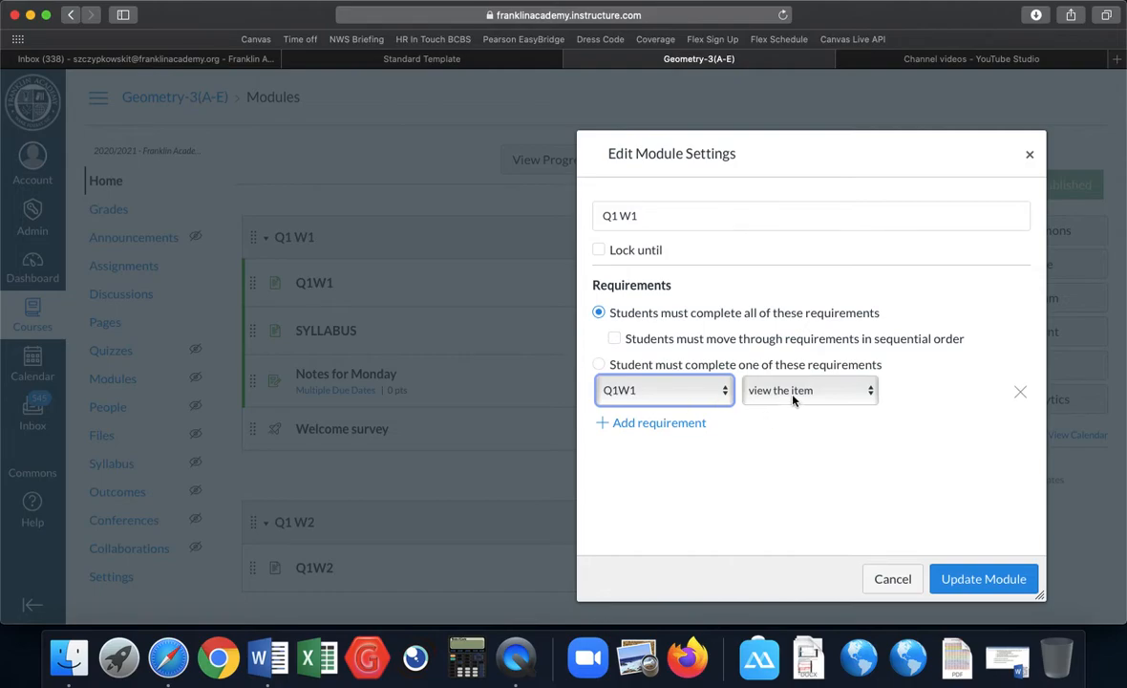
{"action": "left_click", "coordinate": [616, 340]}
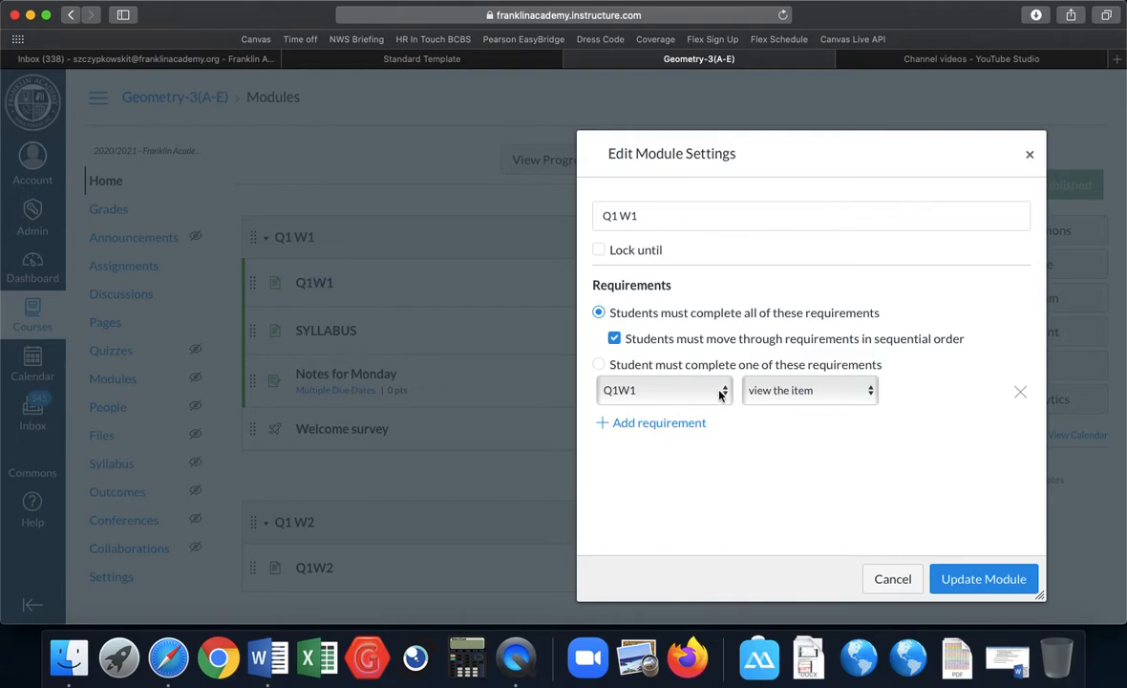
{"action": "left_click", "coordinate": [819, 392]}
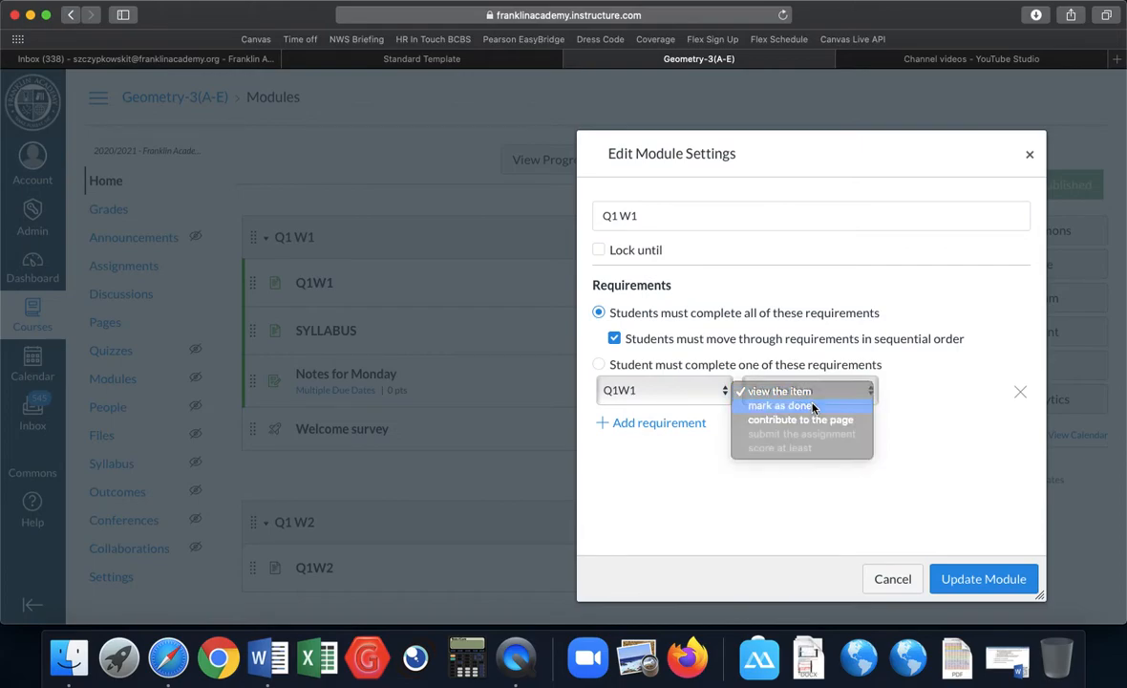
{"action": "left_click", "coordinate": [813, 406]}
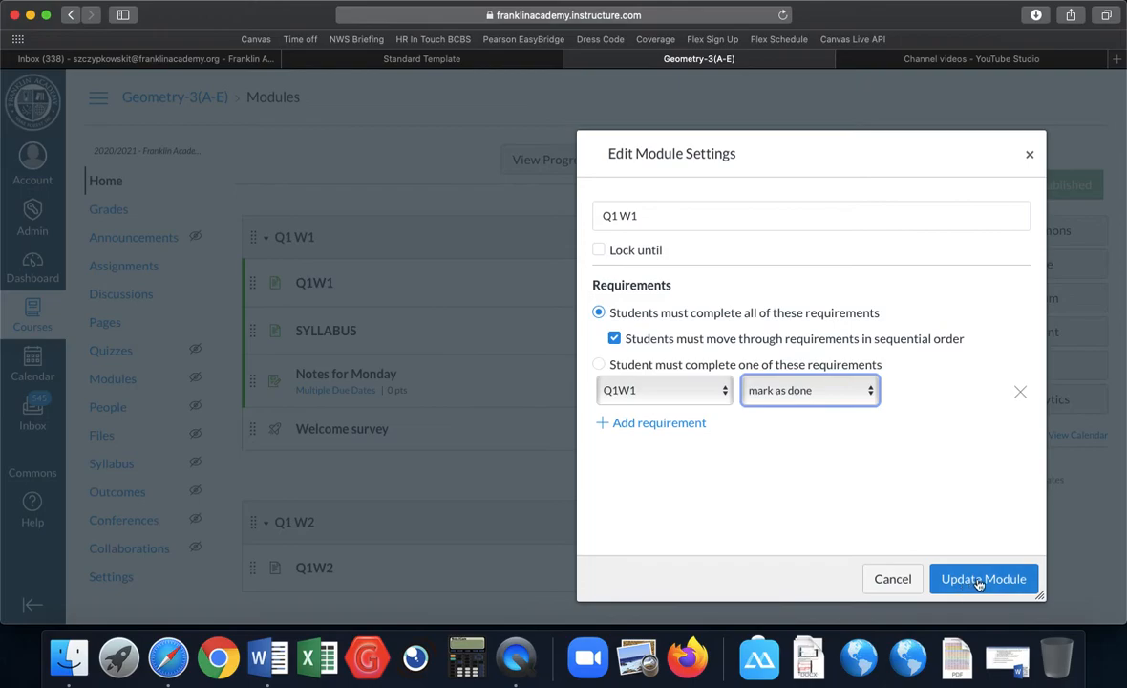
Add a second Q1 W1 module requirement that students view the SYLLABUS page
{"action": "left_click", "coordinate": [649, 425]}
{"action": "left_click", "coordinate": [733, 427]}
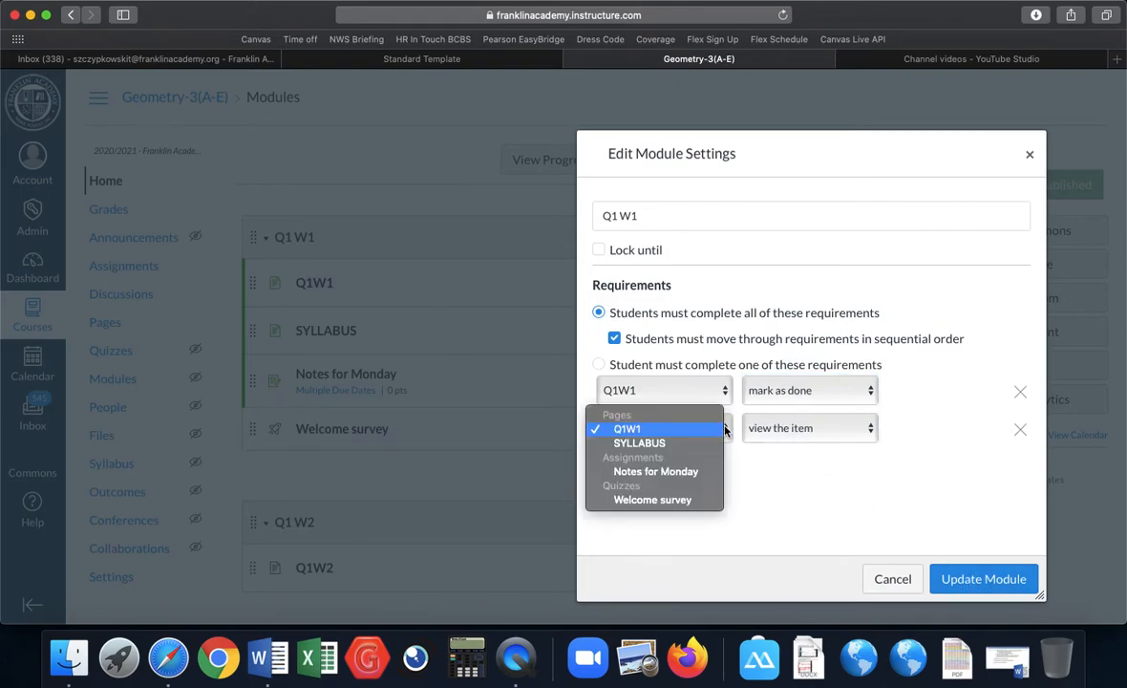
{"action": "left_click", "coordinate": [718, 441]}
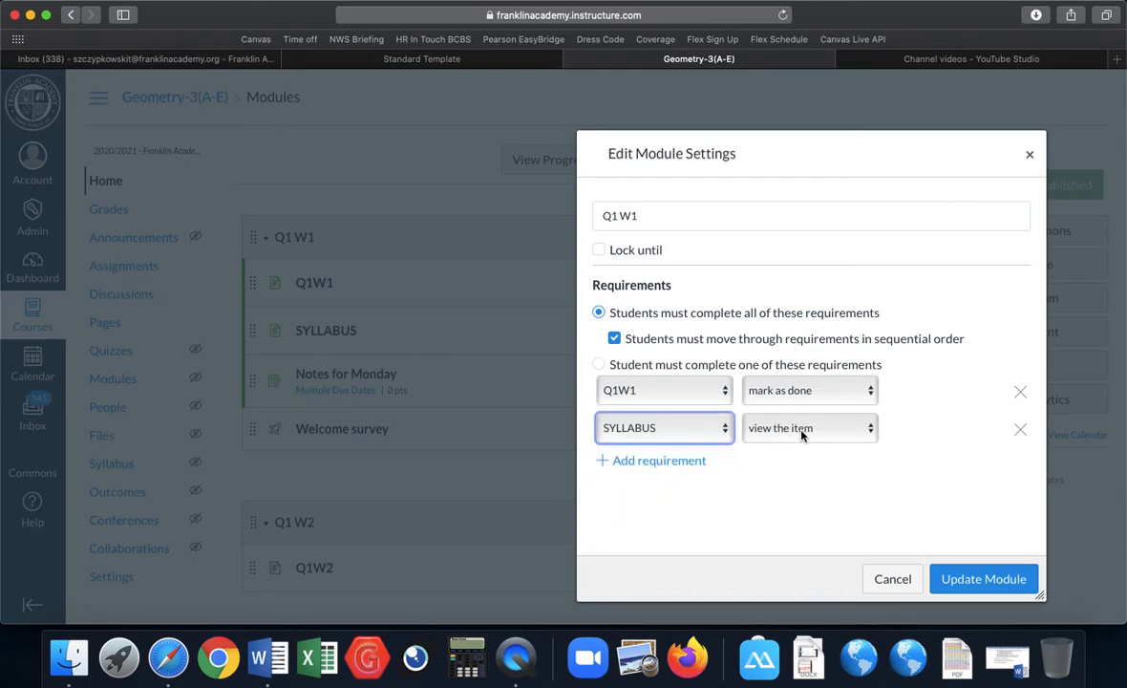
{"action": "left_click", "coordinate": [802, 430]}
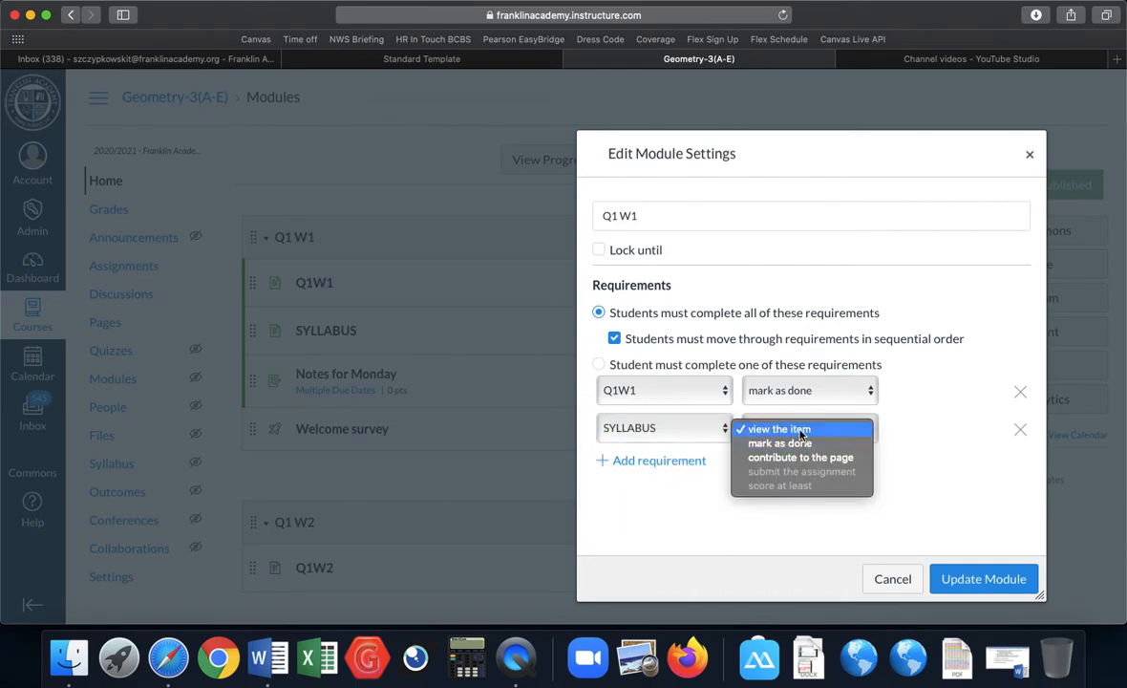
{"action": "left_click", "coordinate": [802, 431]}
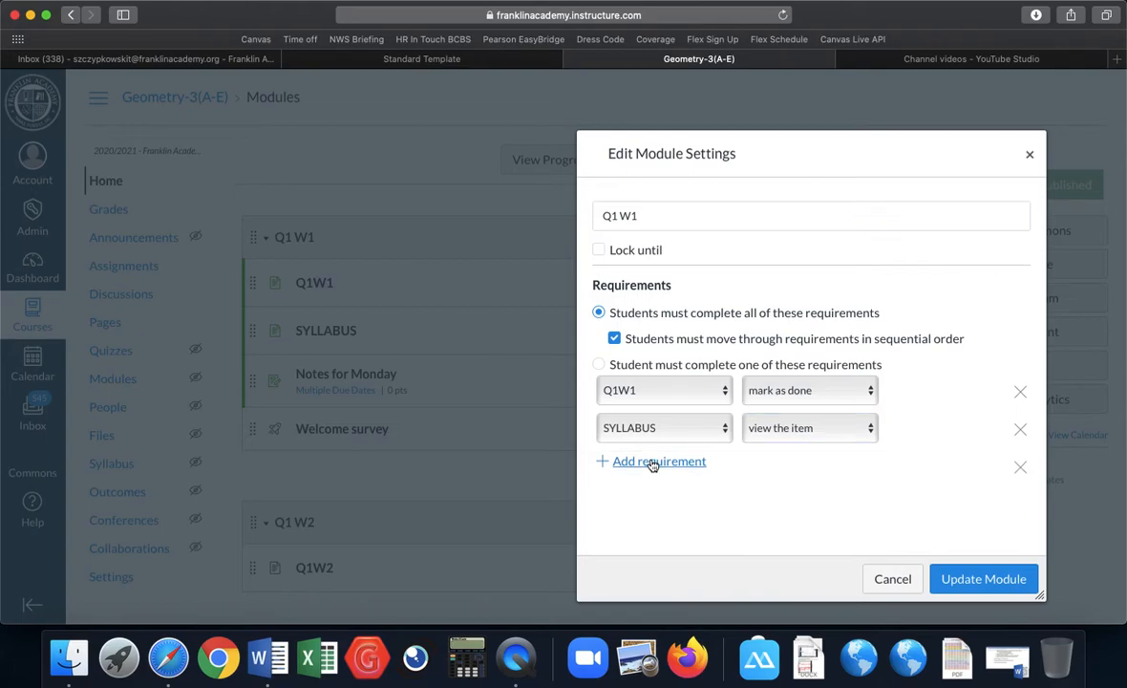
Add a third requirement that students submit the Notes for Monday assignment
{"action": "left_click", "coordinate": [653, 461]}
{"action": "left_click", "coordinate": [724, 466]}
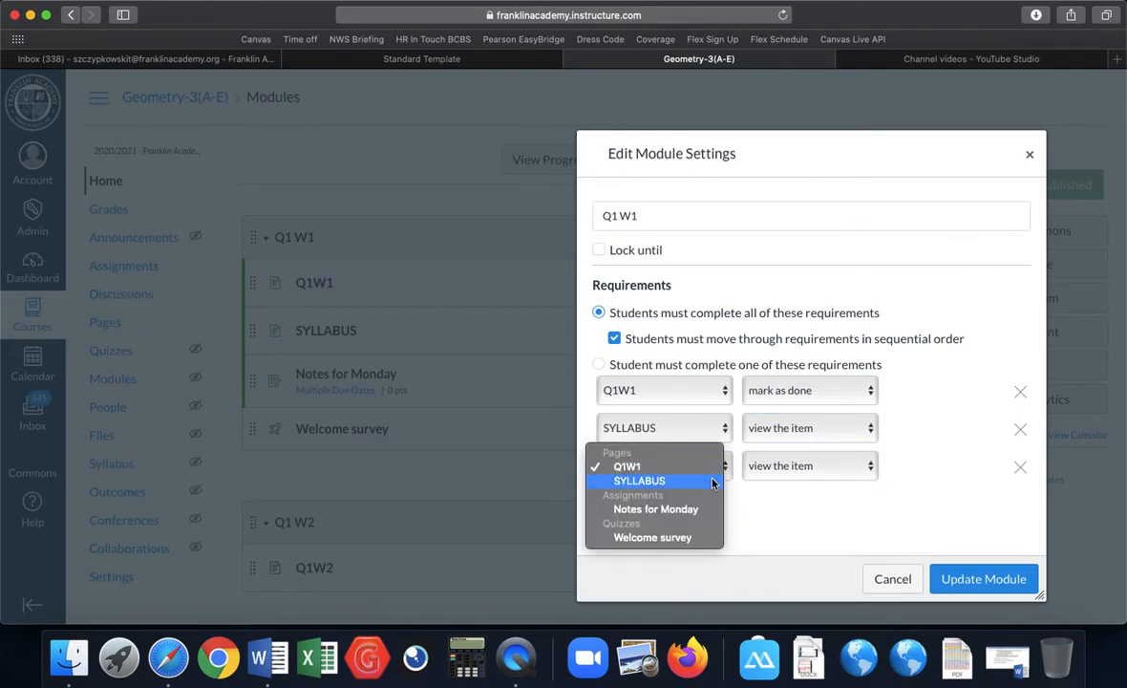
{"action": "left_click", "coordinate": [667, 504]}
{"action": "left_click", "coordinate": [802, 468]}
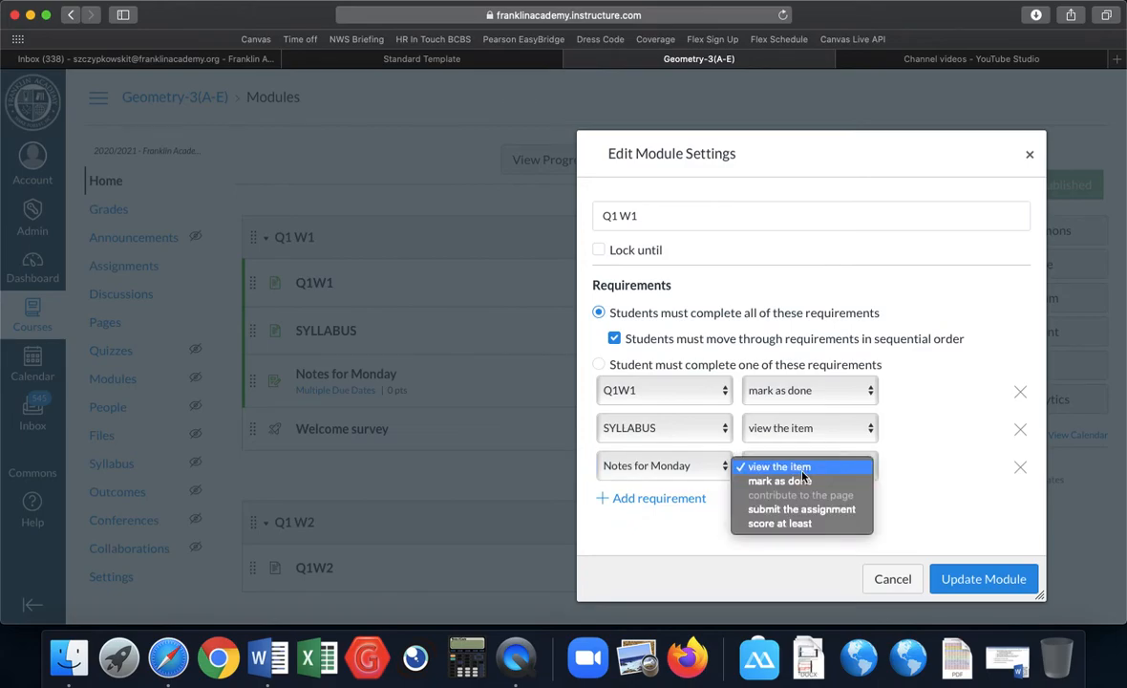
{"action": "left_click", "coordinate": [819, 510]}
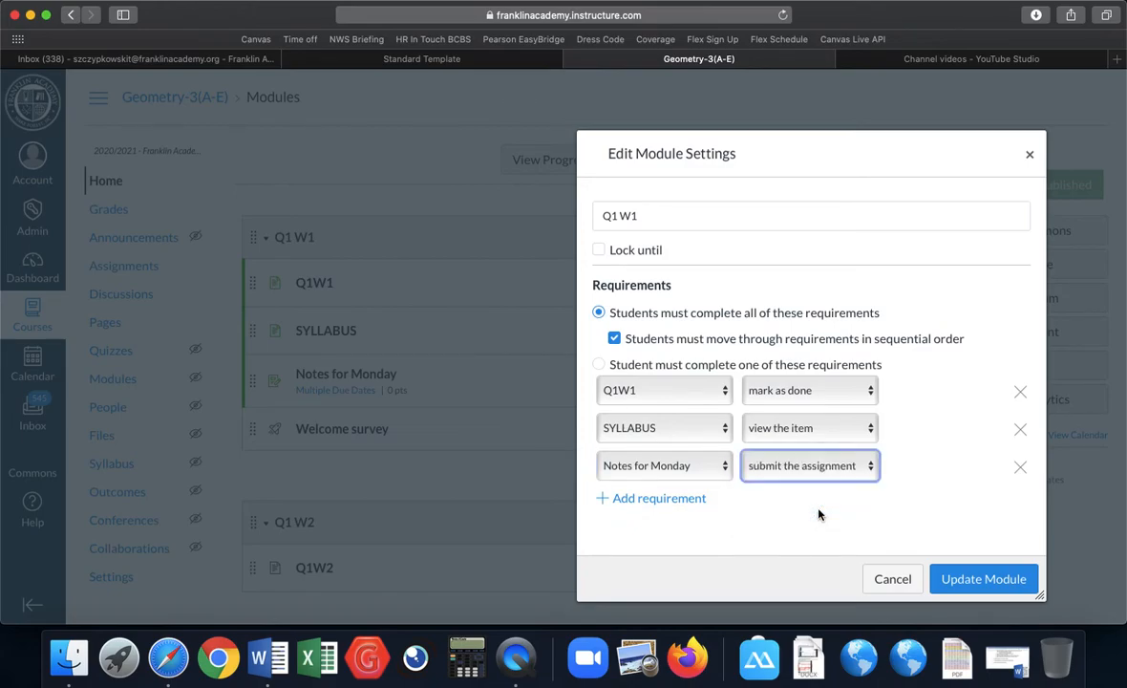
Add a requirement to score at least 80 on the Welcome survey and save the Q1 W1 module settings
{"action": "left_click", "coordinate": [644, 500]}
{"action": "left_click", "coordinate": [726, 509]}
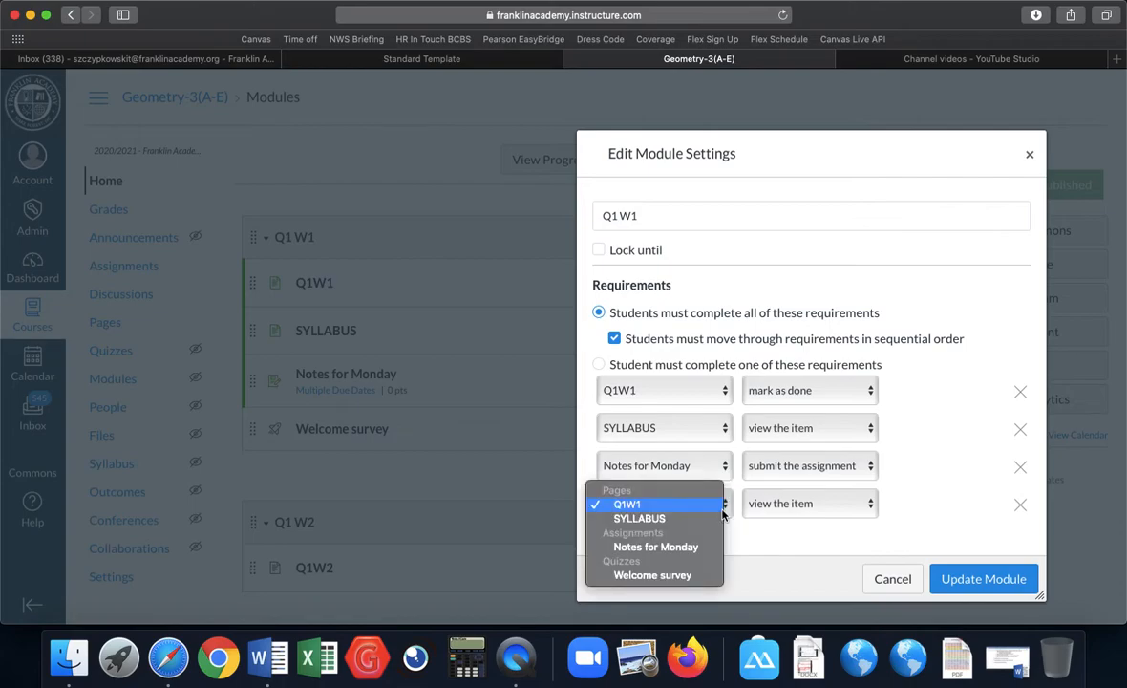
{"action": "left_click", "coordinate": [690, 573]}
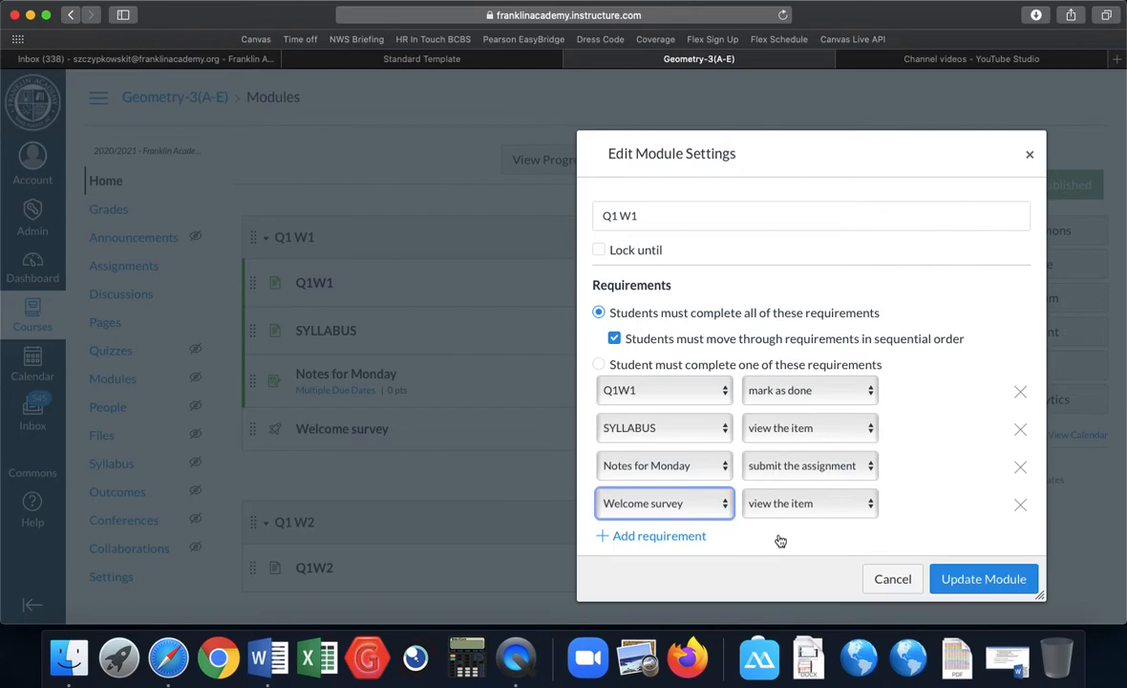
{"action": "left_click", "coordinate": [801, 512]}
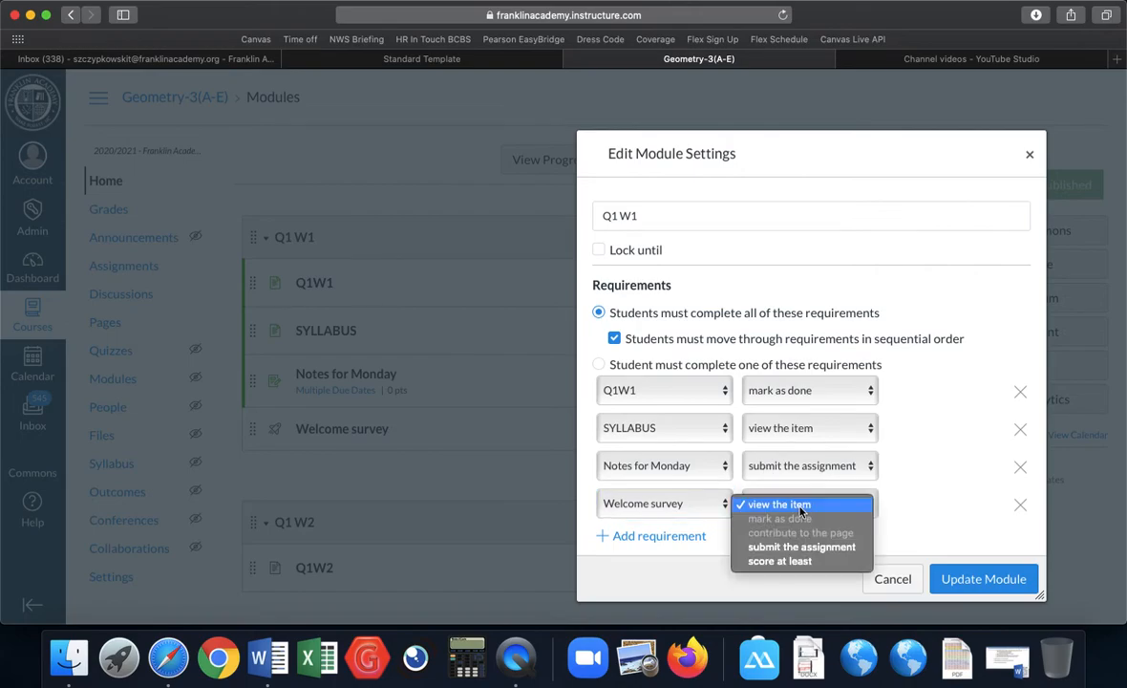
{"action": "left_click", "coordinate": [791, 565]}
{"action": "left_click", "coordinate": [902, 507]}
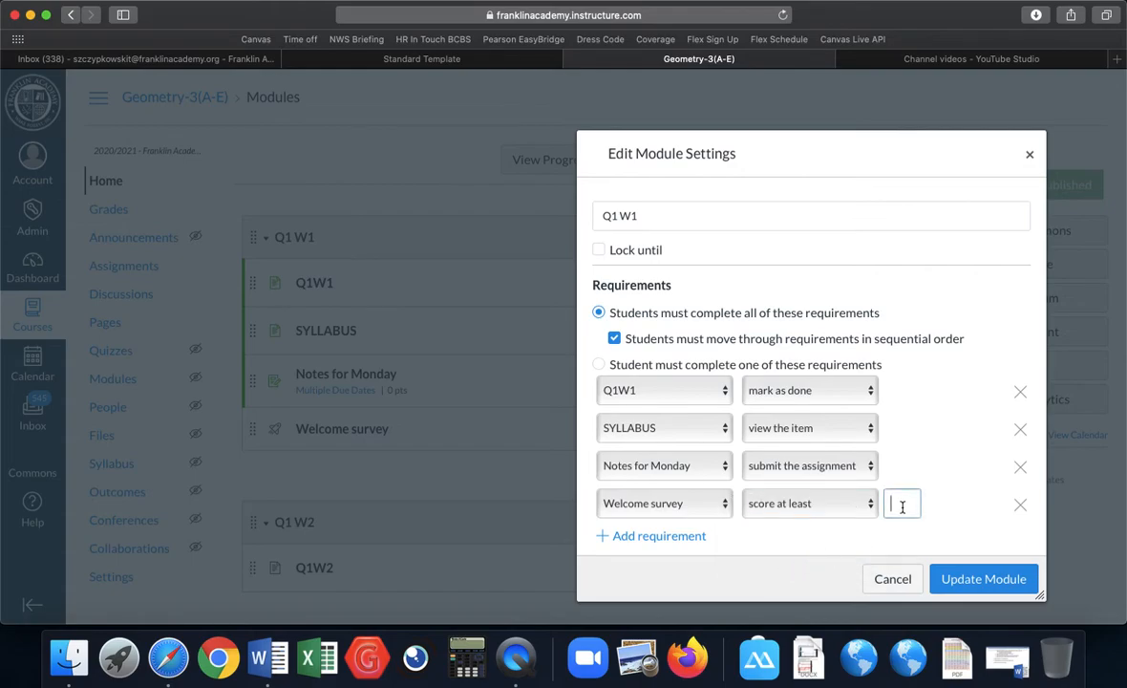
{"action": "type", "text": "80"}
{"action": "left_click", "coordinate": [974, 585]}
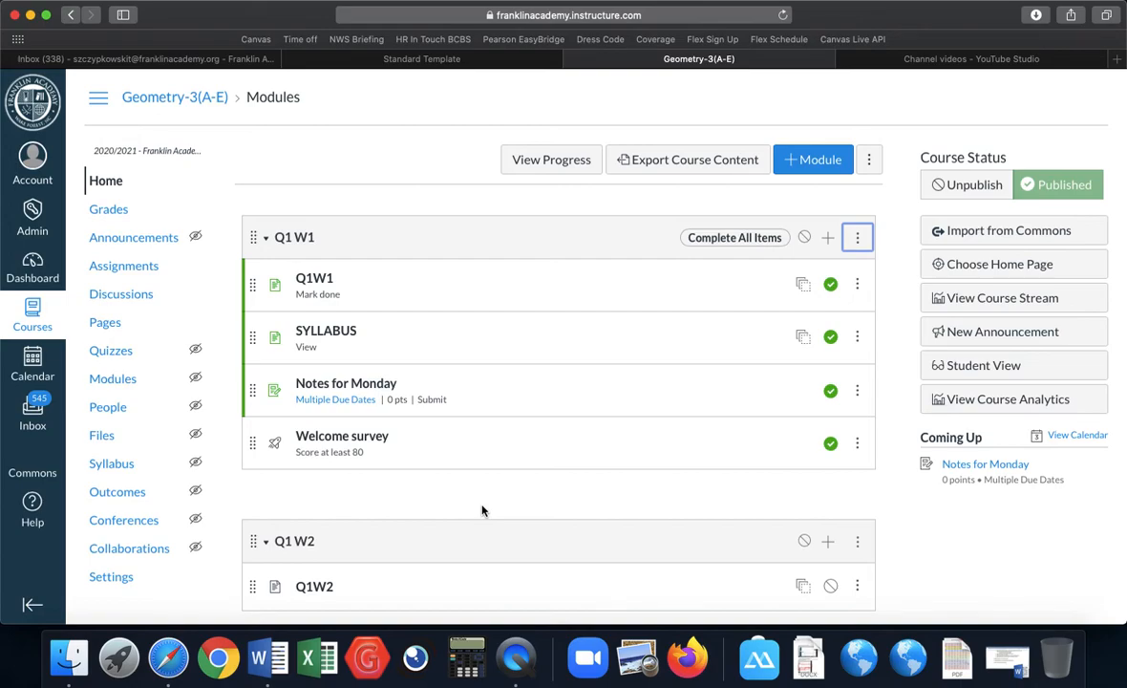
Edit the Q1 W2 module to make Q1 W1 its prerequisite, without a lock date, and save the settings
{"action": "scroll", "coordinate": [482, 511], "scroll_direction": "down", "scroll_amount": 3}
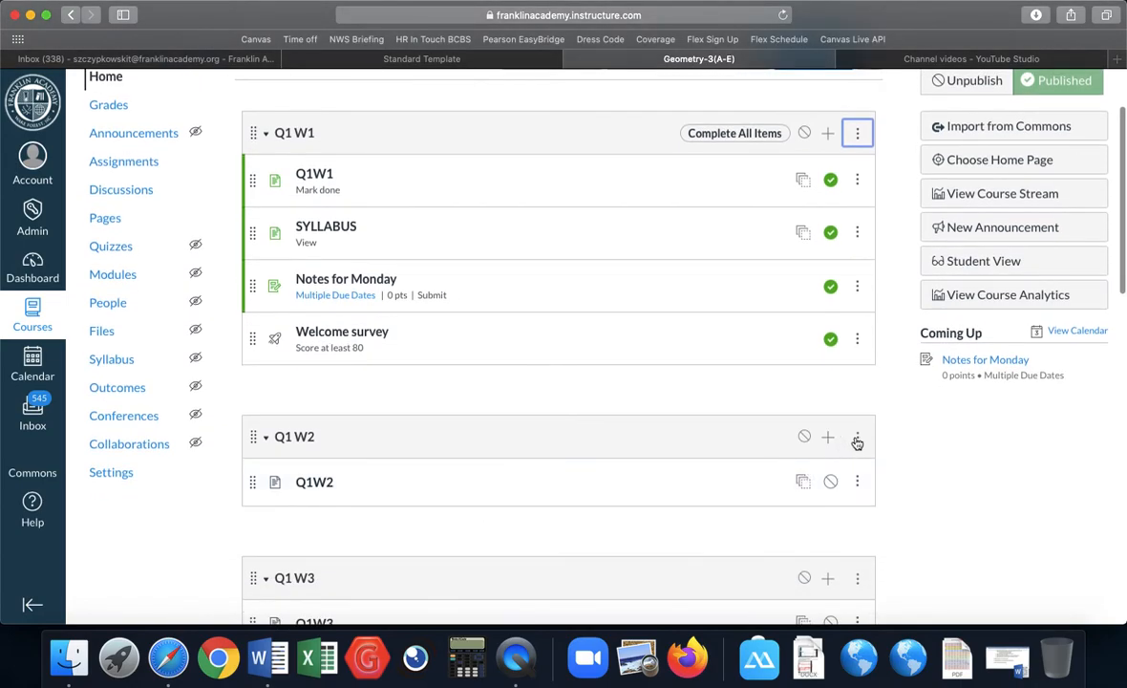
{"action": "scroll", "coordinate": [857, 442], "scroll_direction": "down", "scroll_amount": 1}
{"action": "left_click", "coordinate": [857, 415]}
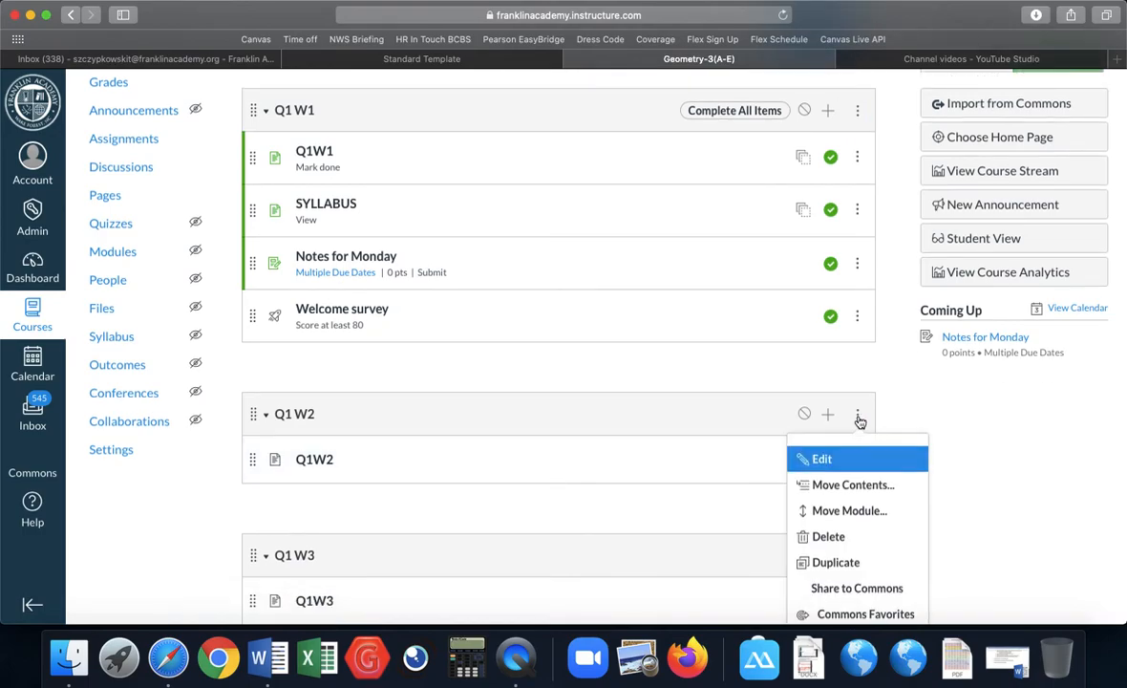
{"action": "left_click", "coordinate": [790, 459]}
{"action": "left_click", "coordinate": [599, 250]}
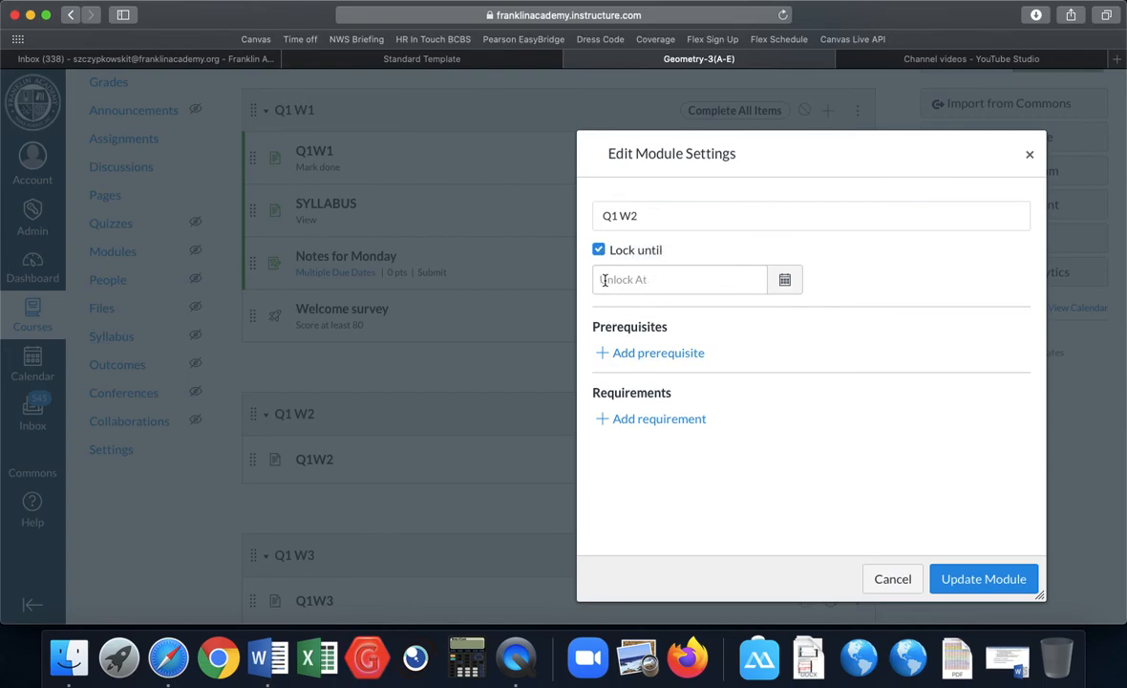
{"action": "left_click", "coordinate": [599, 249]}
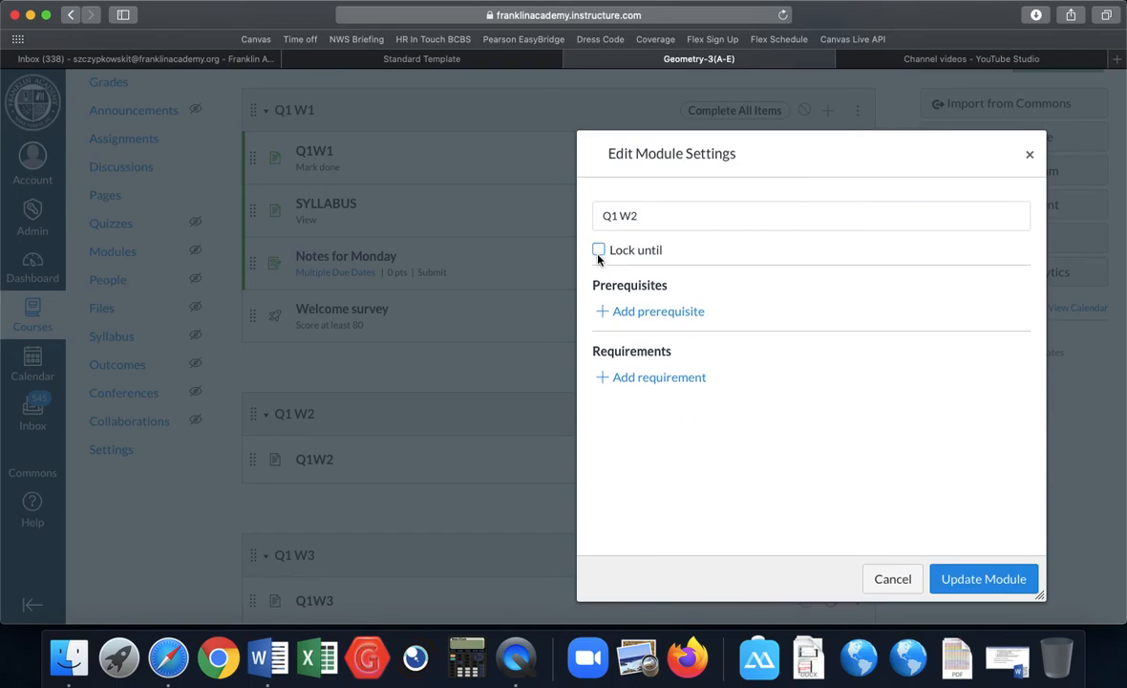
{"action": "left_click", "coordinate": [630, 312]}
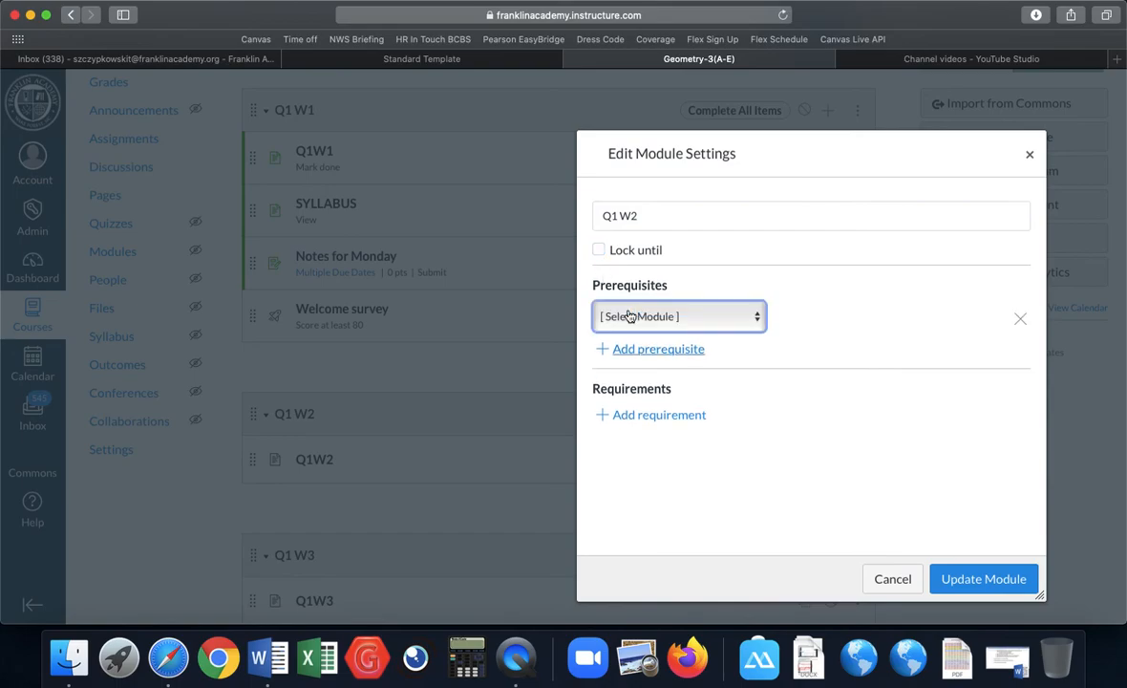
{"action": "left_click", "coordinate": [687, 317]}
{"action": "left_click", "coordinate": [681, 330]}
{"action": "left_click", "coordinate": [973, 579]}
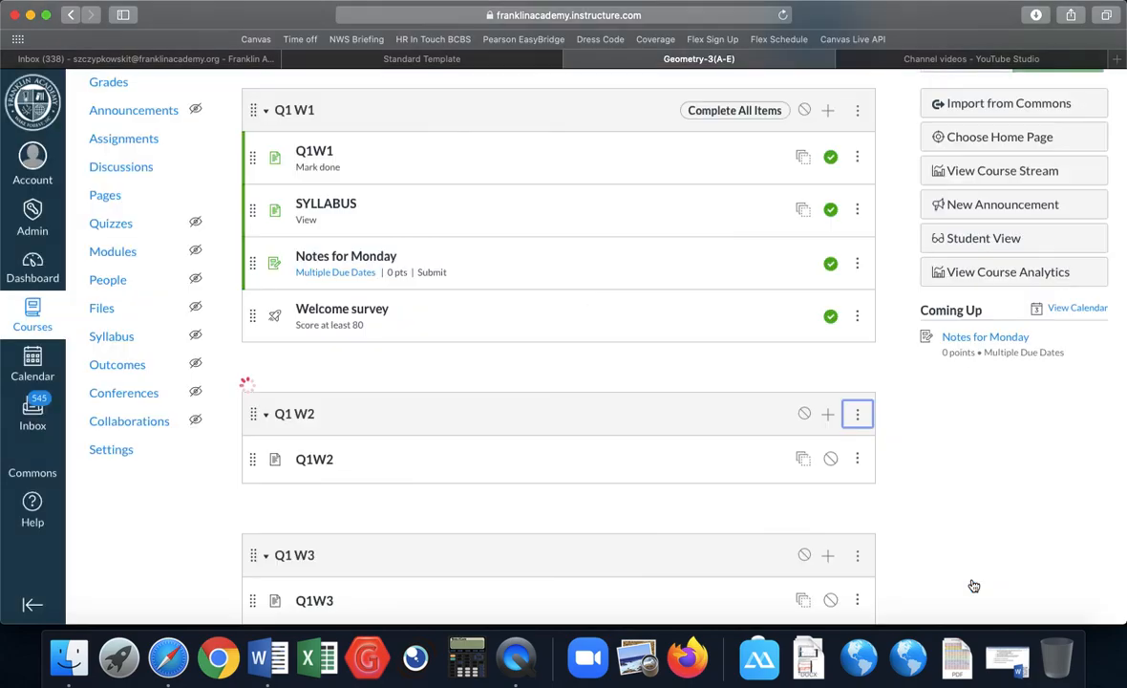
{"action": "scroll", "coordinate": [501, 395], "scroll_direction": "up", "scroll_amount": 3}
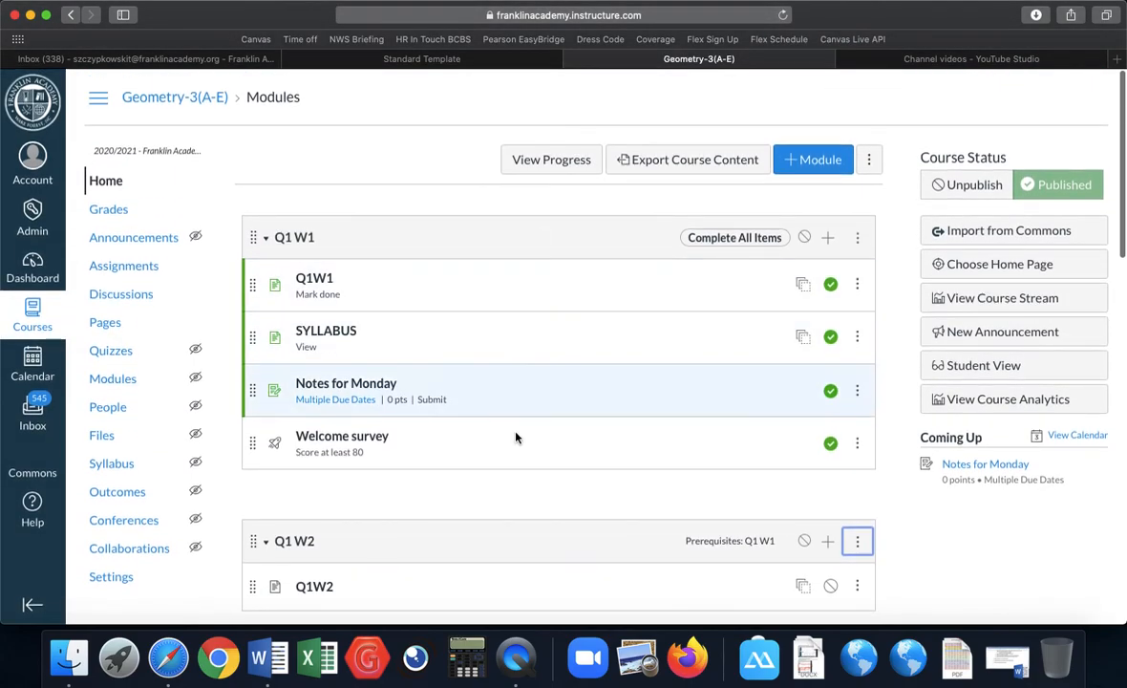